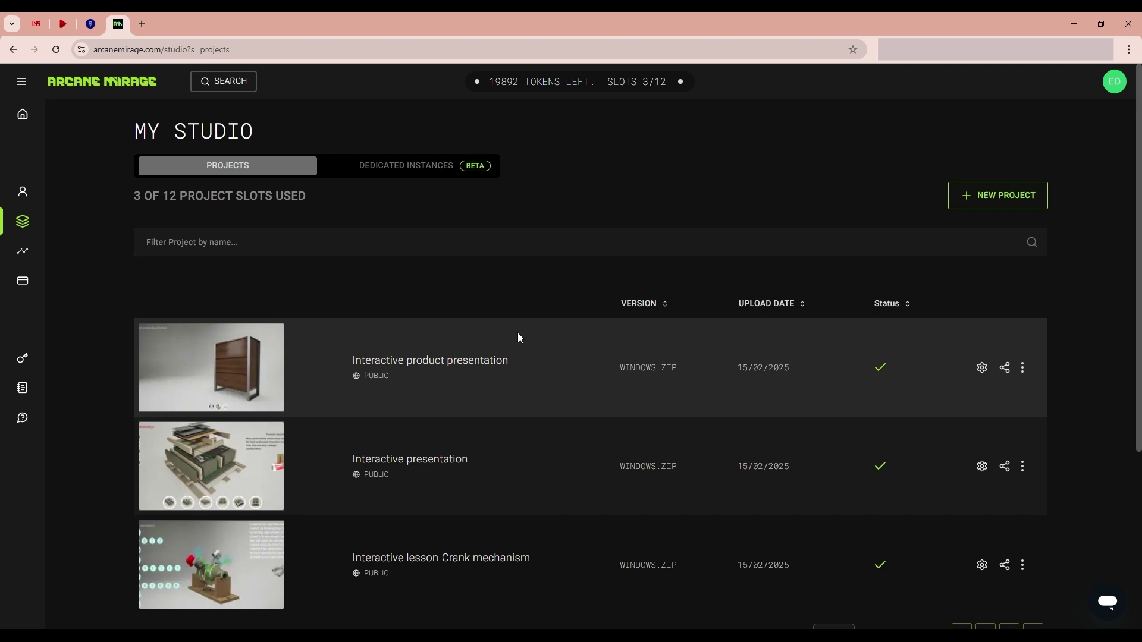
Launch the "Interactive product presentation" project from the studio and start its streaming session
{"action": "mouse_move", "coordinate": [267, 372]}
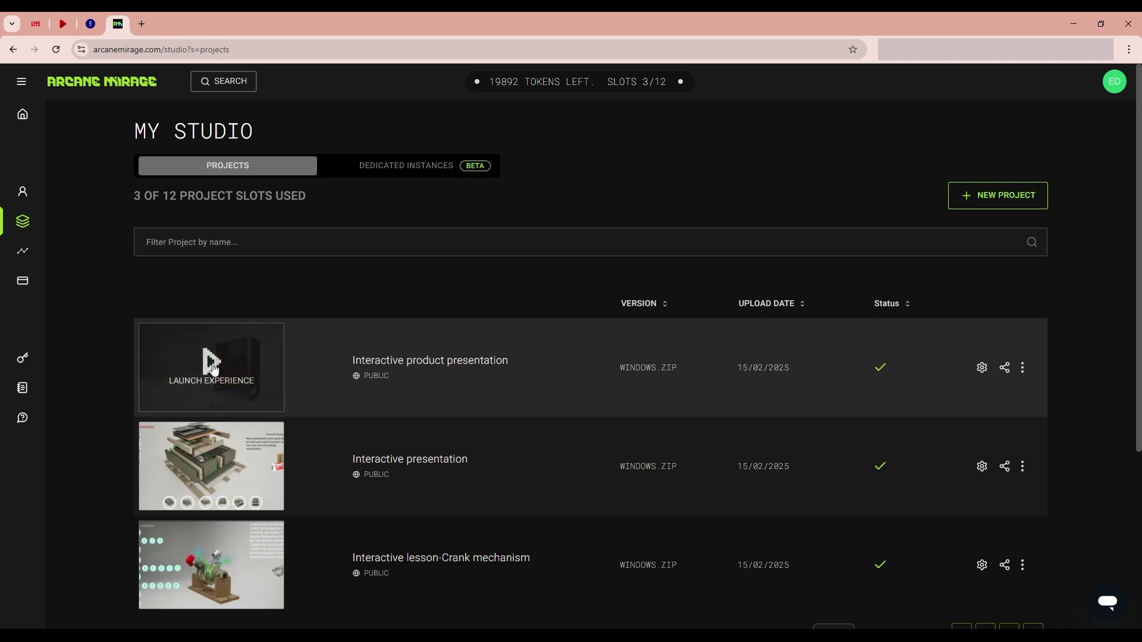
{"action": "left_click", "coordinate": [214, 370]}
{"action": "left_click", "coordinate": [558, 341]}
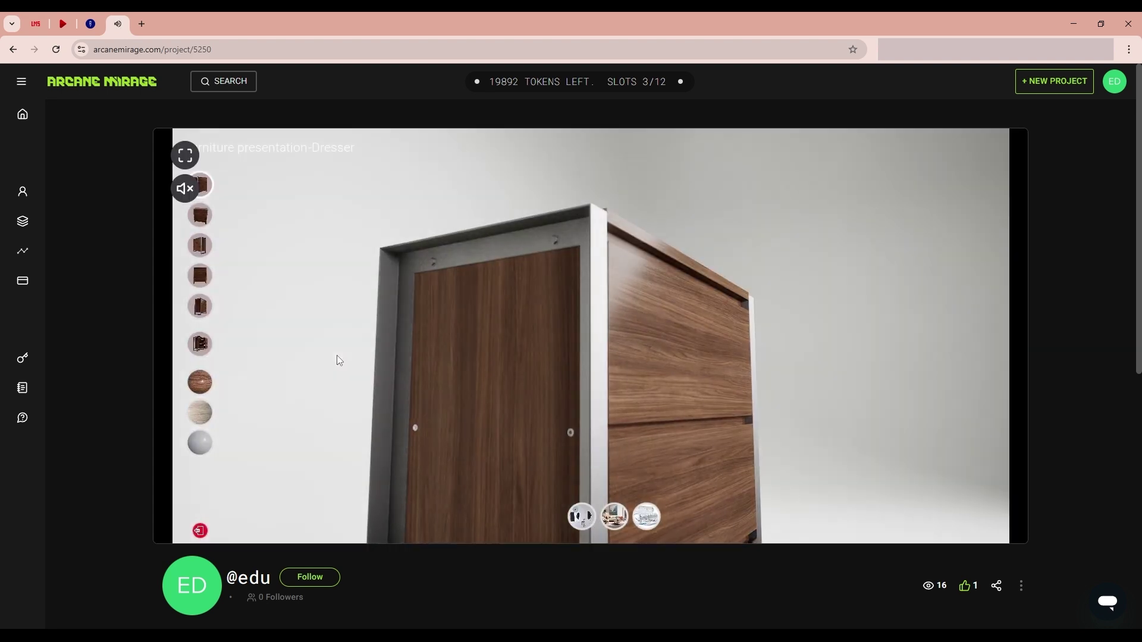
Try out the dresser presentation's camera views, explosion scheme, material options and interior scene
{"action": "left_click", "coordinate": [203, 277]}
{"action": "left_click", "coordinate": [202, 308]}
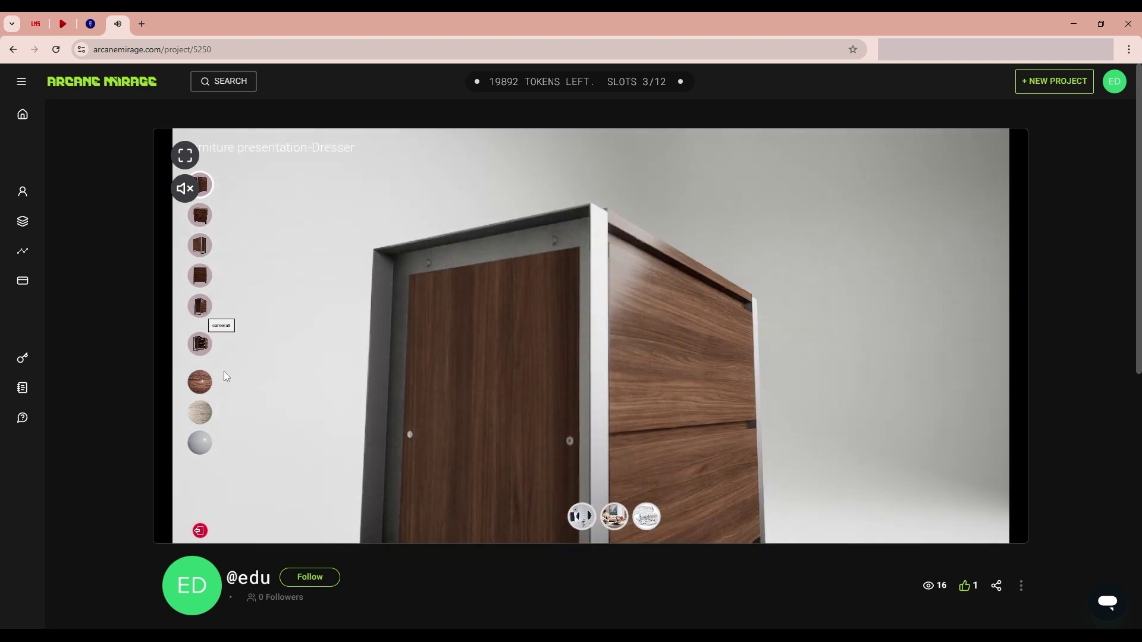
{"action": "left_click", "coordinate": [201, 345]}
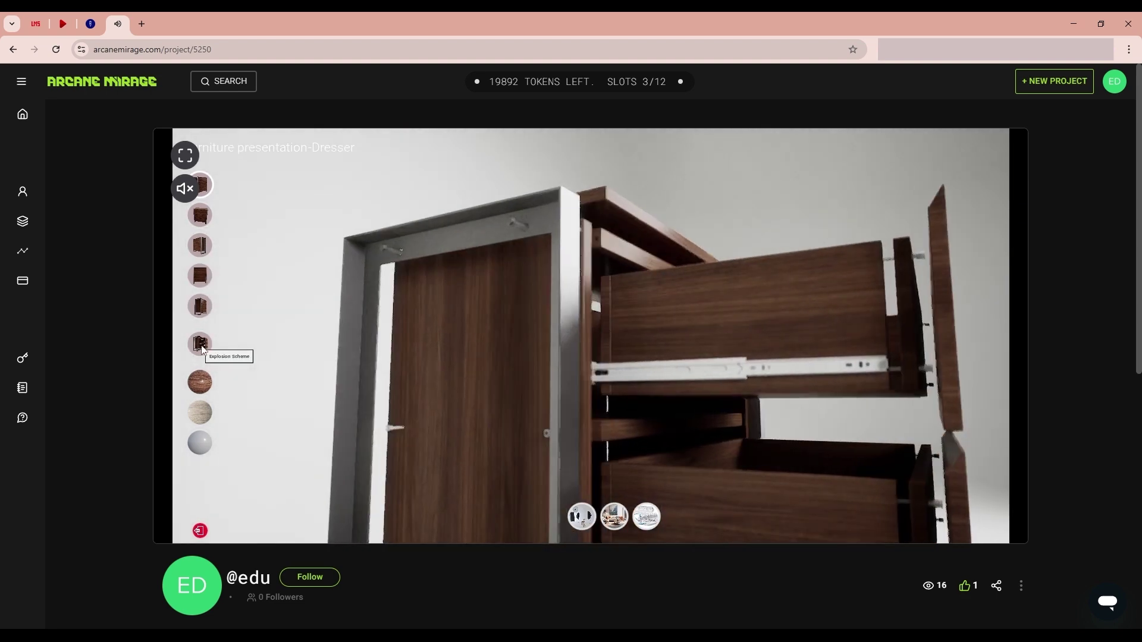
{"action": "left_click", "coordinate": [201, 416]}
{"action": "left_click", "coordinate": [200, 384]}
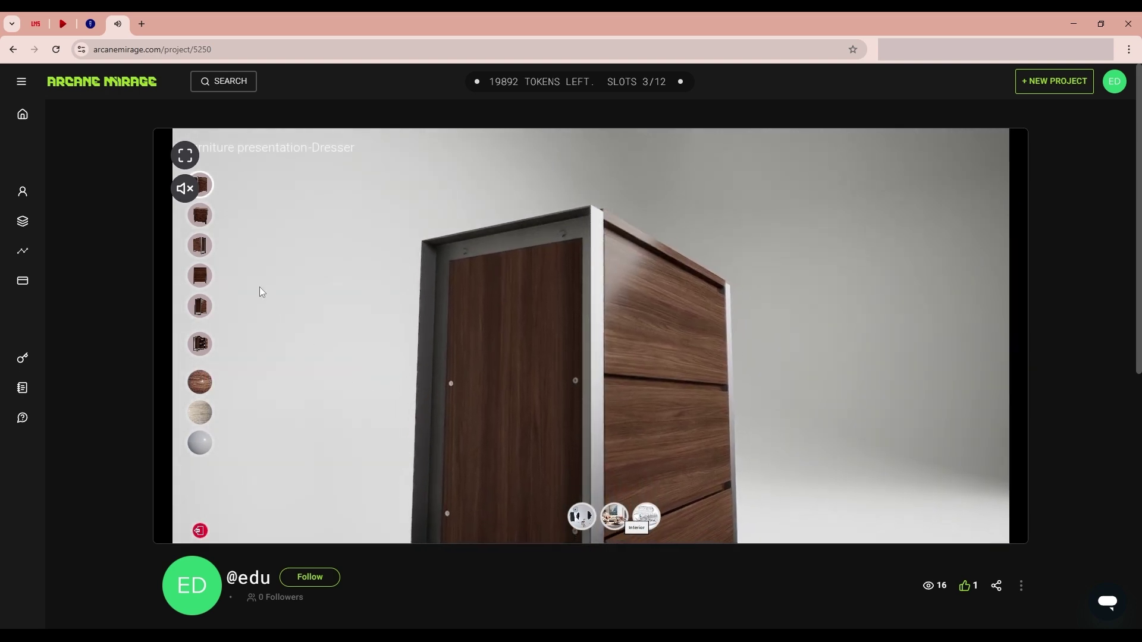
{"action": "left_click", "coordinate": [203, 248]}
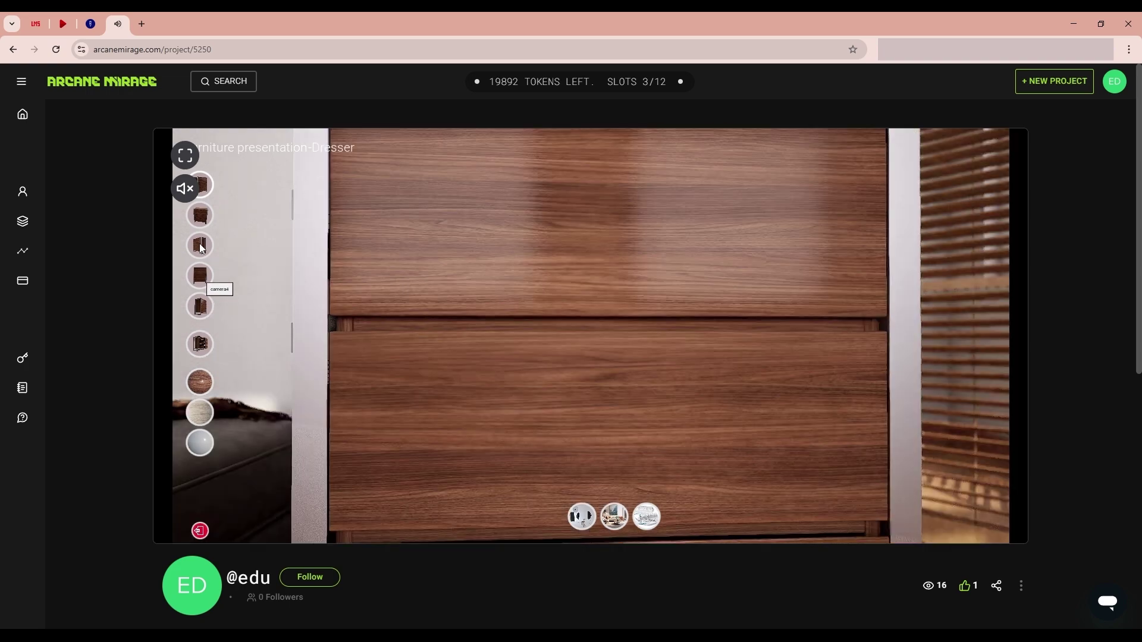
{"action": "left_click", "coordinate": [200, 276]}
{"action": "left_click", "coordinate": [202, 249]}
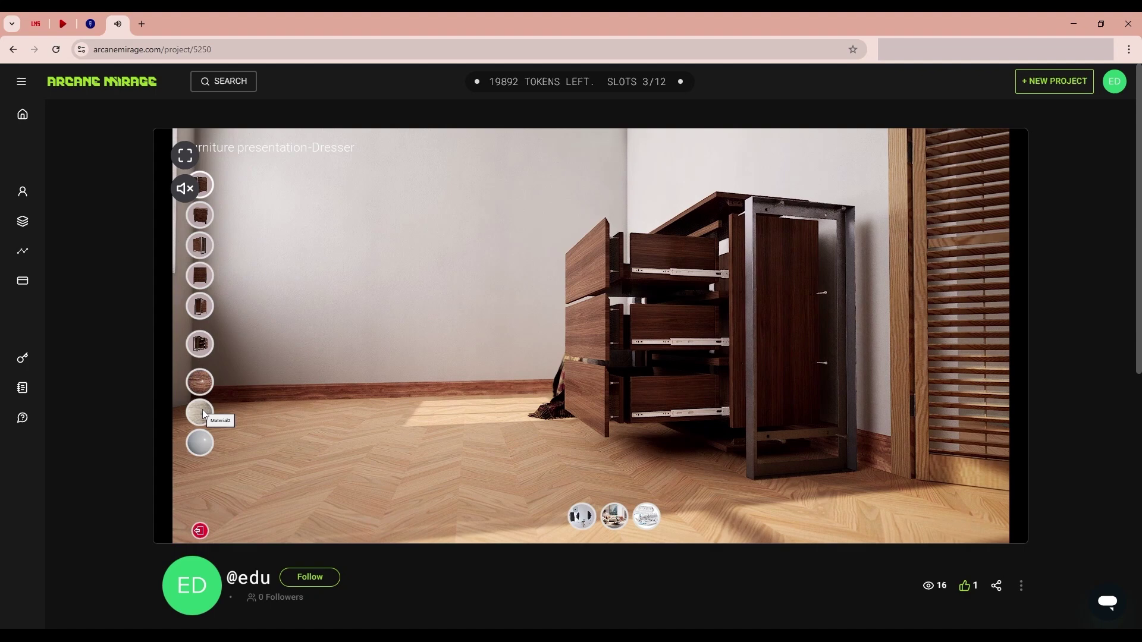
Exit the dresser presentation and open the account's profile page
{"action": "left_click", "coordinate": [201, 531]}
{"action": "left_click", "coordinate": [1114, 82]}
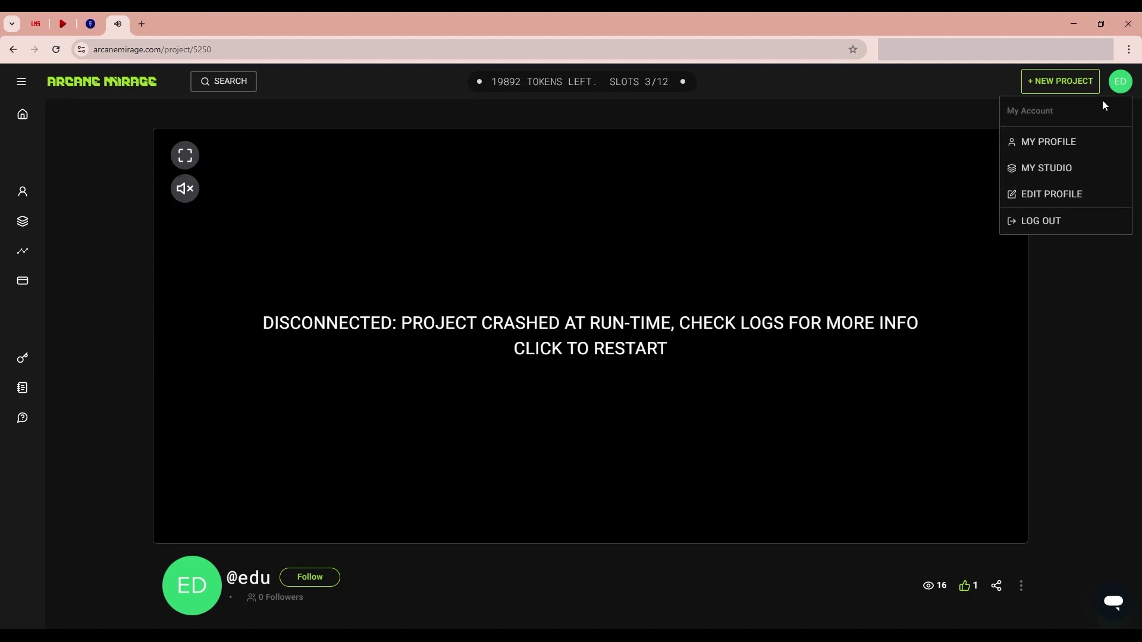
{"action": "left_click", "coordinate": [1051, 148]}
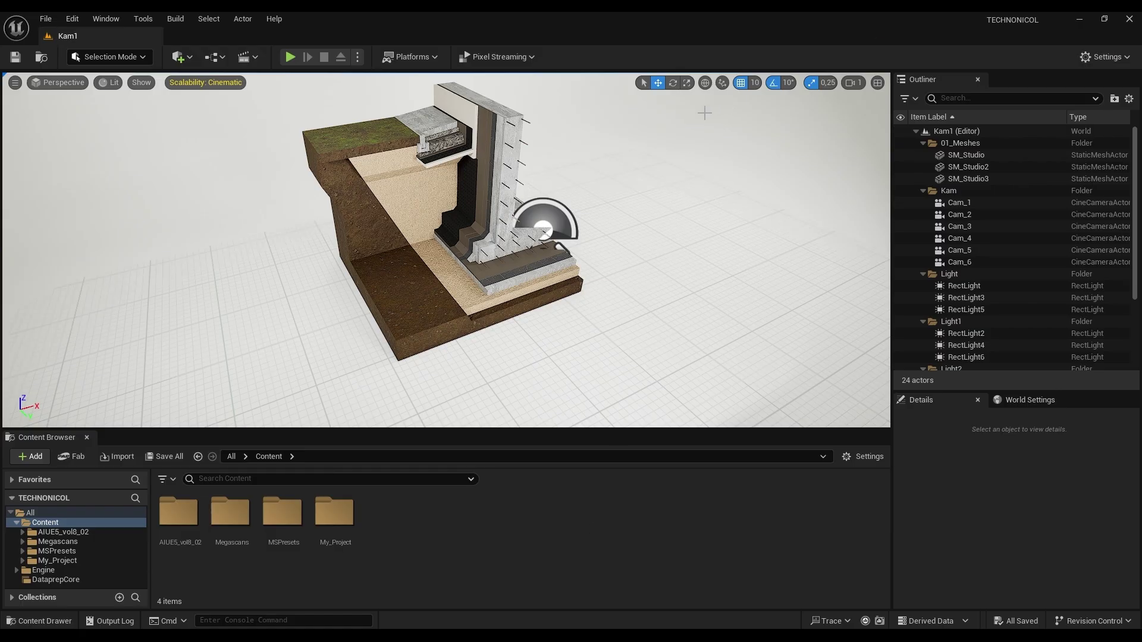
Switch to the Unreal Editor and search its plugins for "Pix" to check that Pixel Streaming is enabled
{"action": "left_click", "coordinate": [1128, 57]}
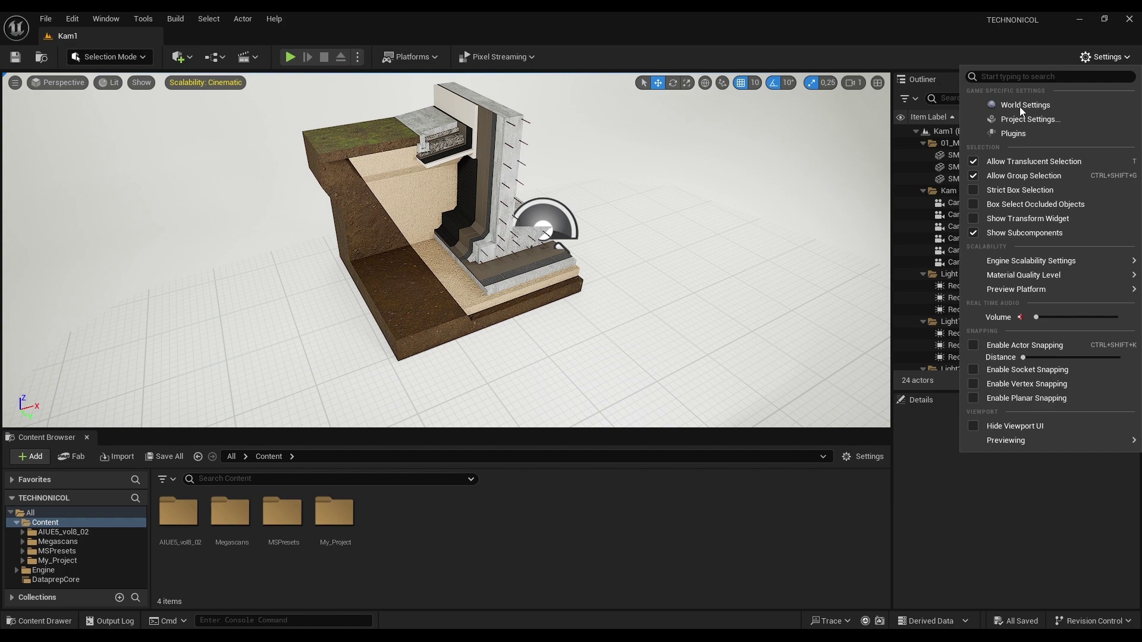
{"action": "left_click", "coordinate": [1012, 134]}
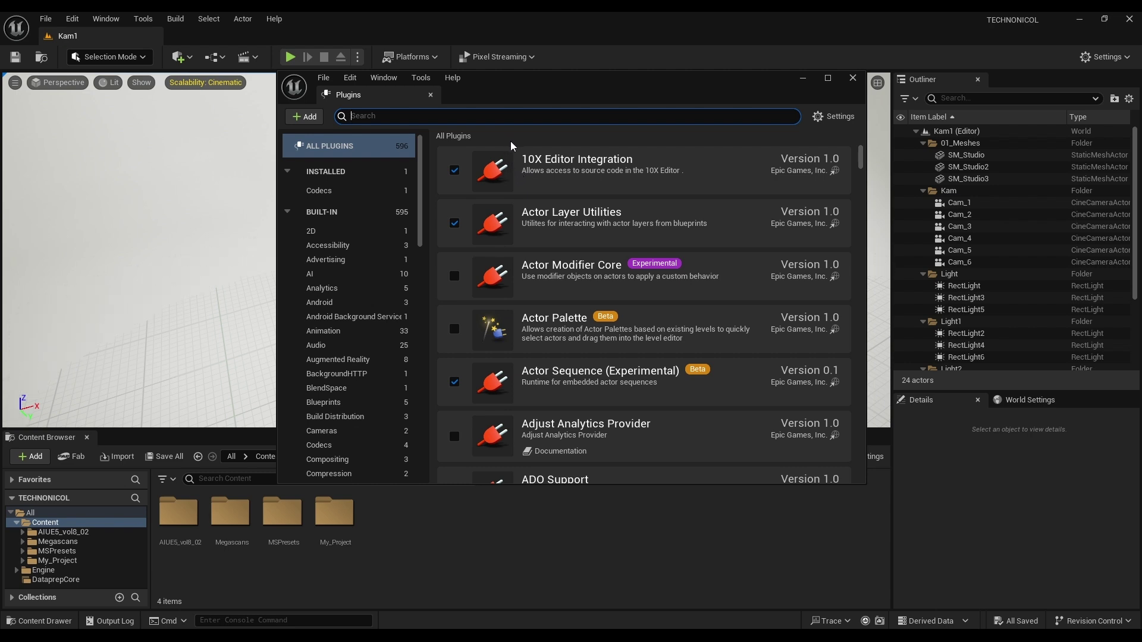
{"action": "type", "text": "P"}
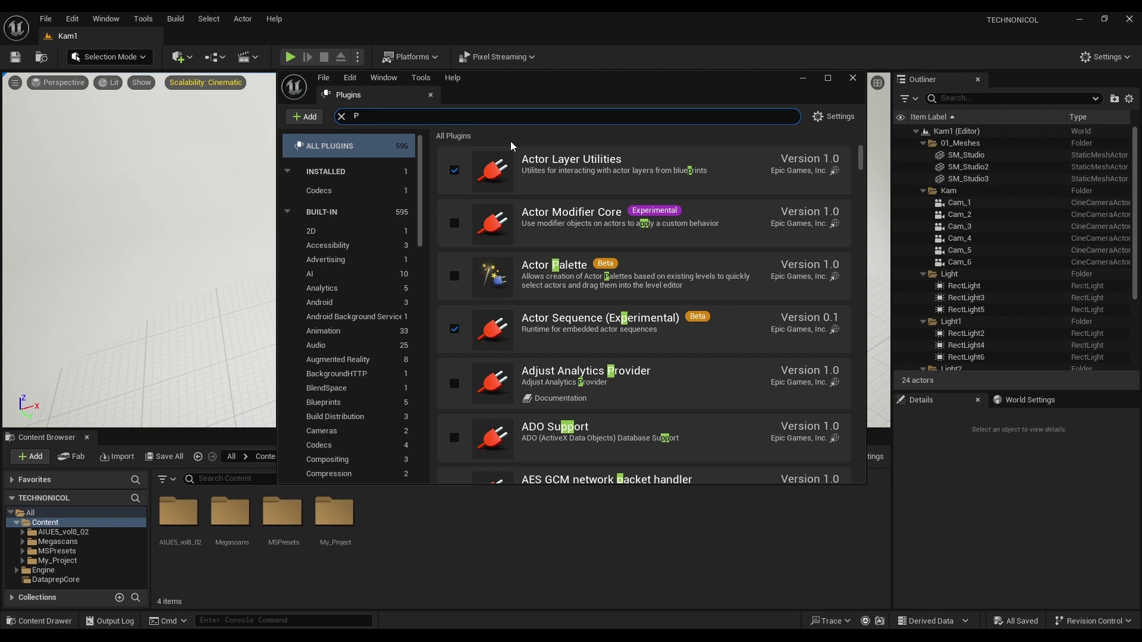
{"action": "type", "text": "ix"}
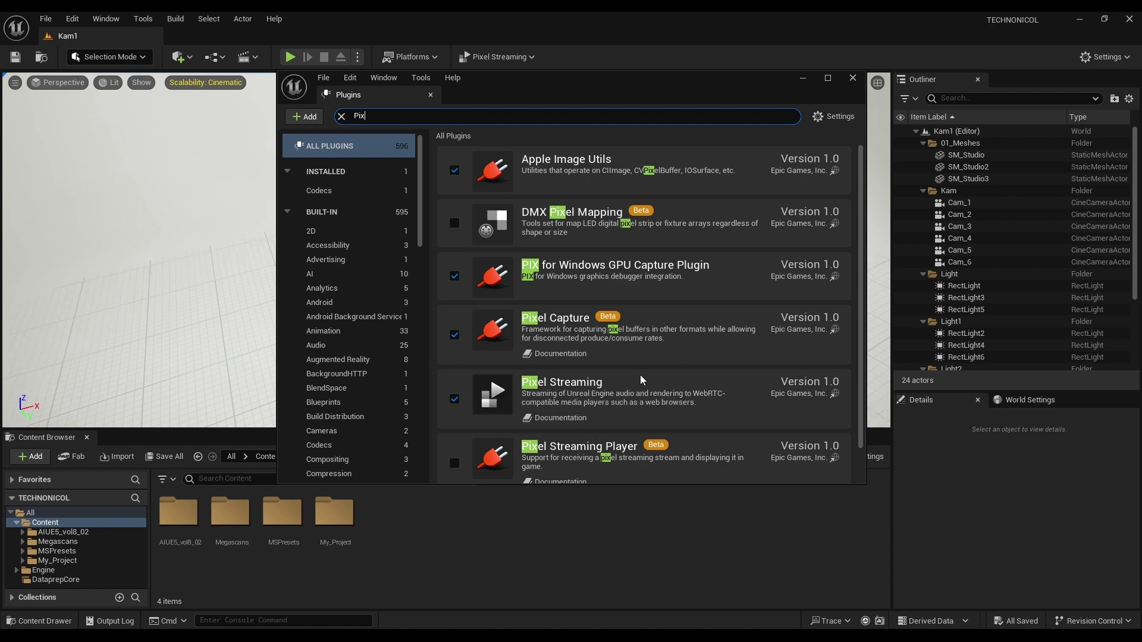
{"action": "left_click", "coordinate": [852, 79]}
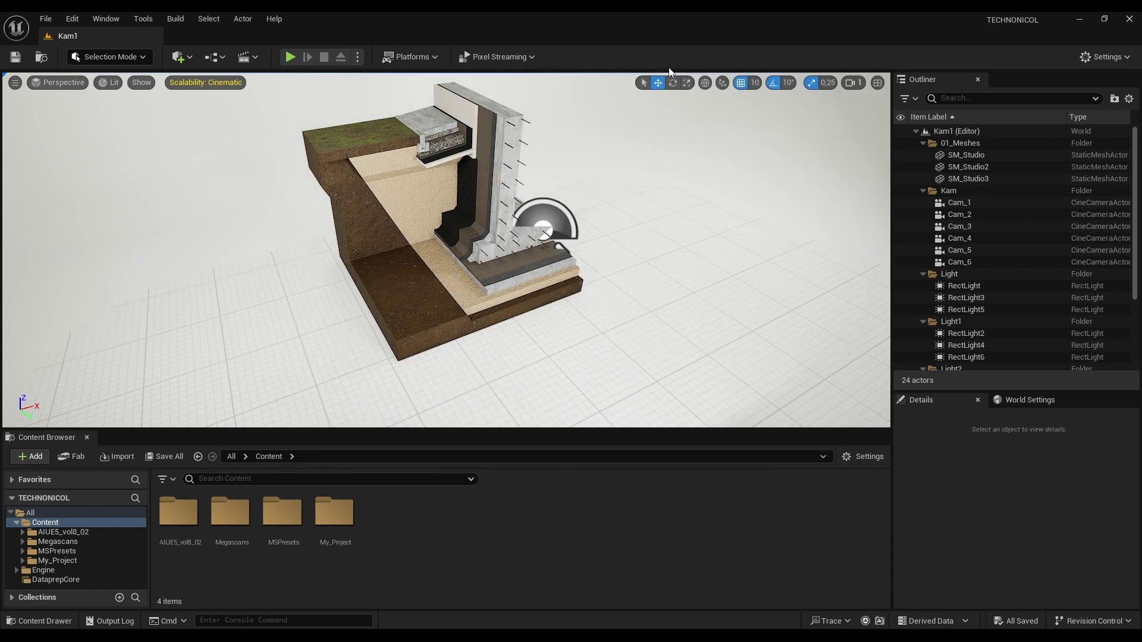
Package the TECHNONICOL project for Windows into the chosen output folder and close the Unreal Editor
{"action": "left_click", "coordinate": [427, 56]}
{"action": "mouse_move", "coordinate": [458, 218]}
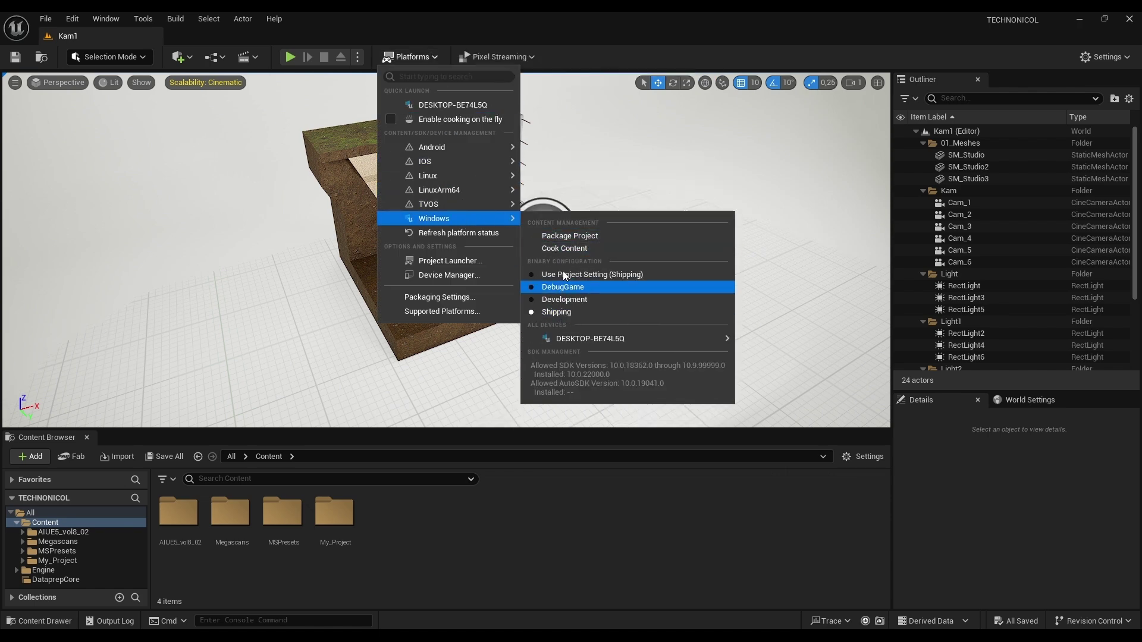
{"action": "left_click", "coordinate": [570, 236]}
{"action": "left_click", "coordinate": [480, 313]}
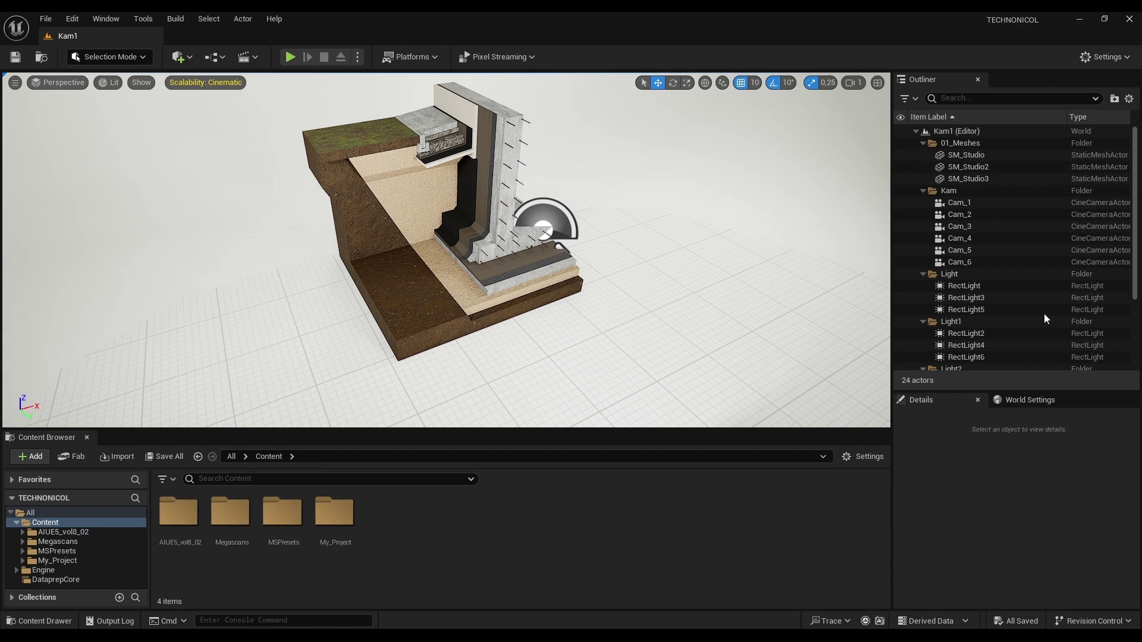
{"action": "left_click", "coordinate": [1127, 24]}
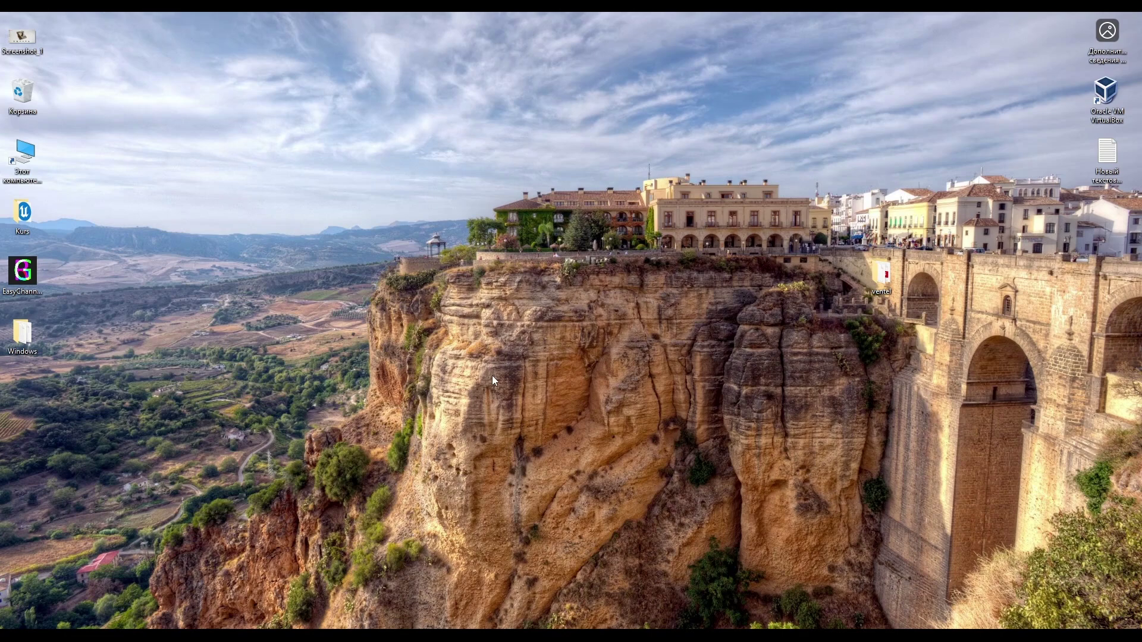
Compress the packaged Windows folder on the desktop into Windows.zip with 7-Zip and close the Epic Games Launcher
{"action": "right_click", "coordinate": [32, 351]}
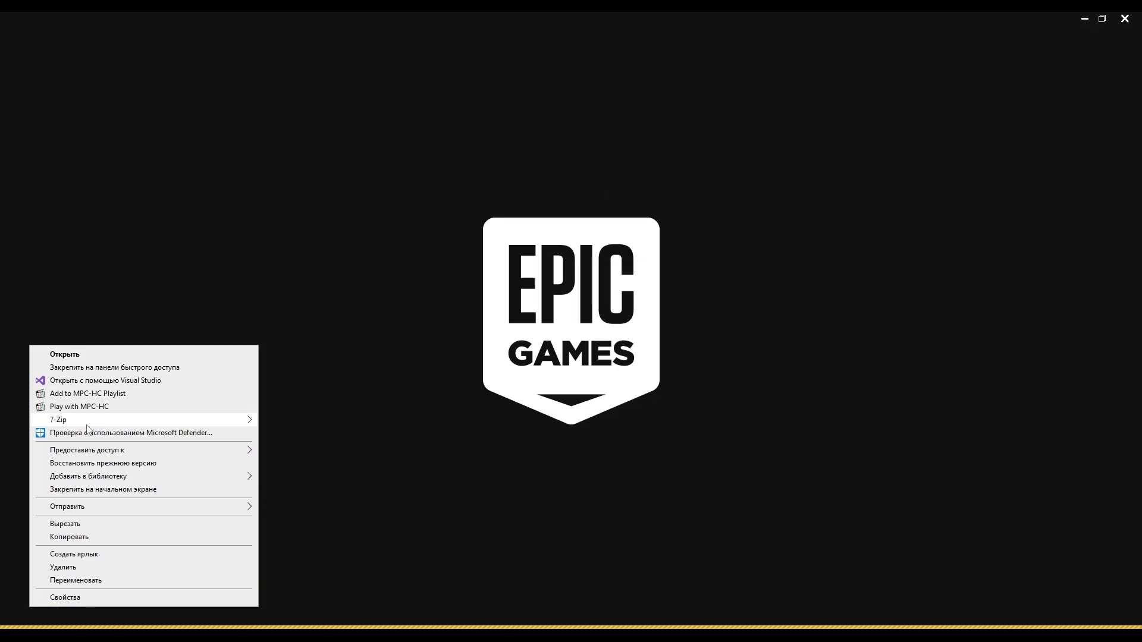
{"action": "mouse_move", "coordinate": [93, 427]}
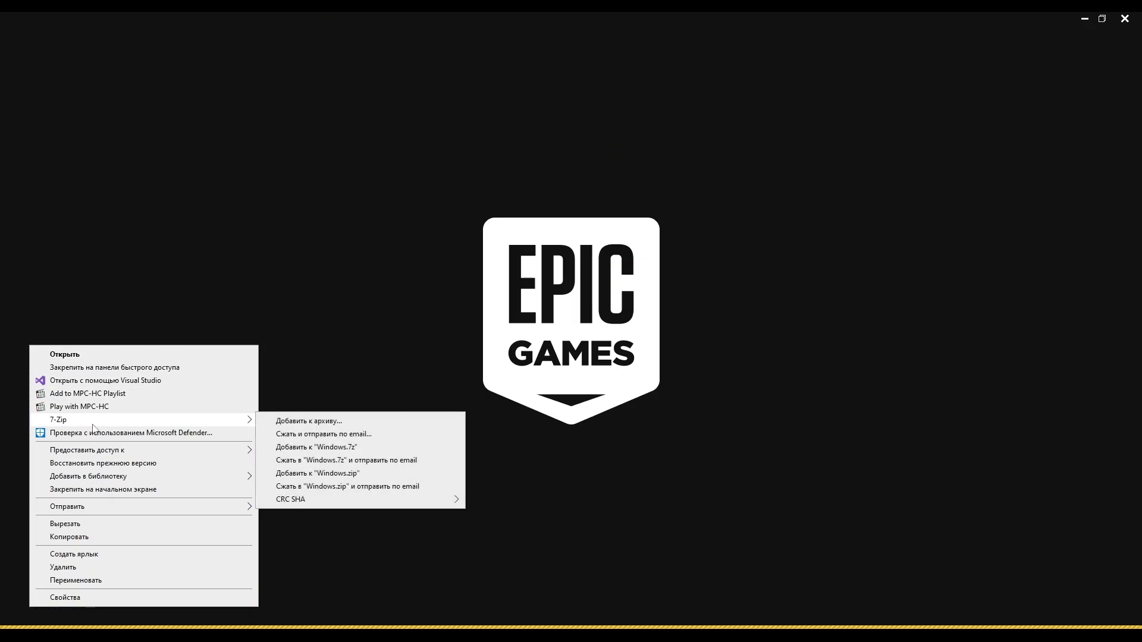
{"action": "left_click", "coordinate": [343, 474]}
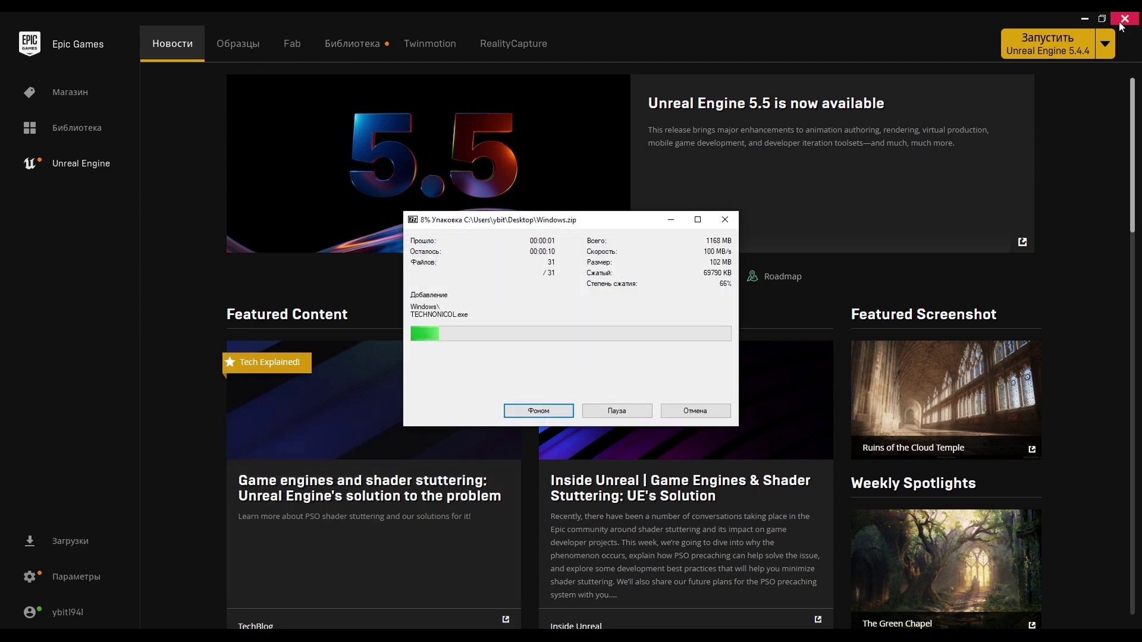
{"action": "left_click", "coordinate": [1120, 21]}
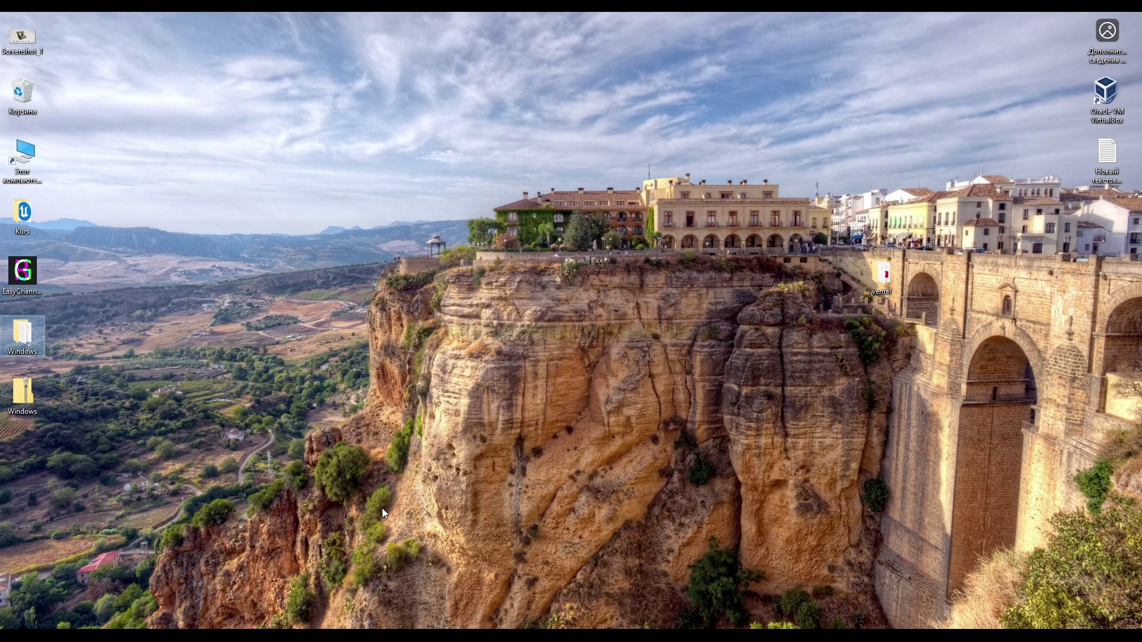
Switch to Arcane Mirage in the browser and review the subscription plans available for upgrade or downgrade
{"action": "left_click", "coordinate": [473, 573]}
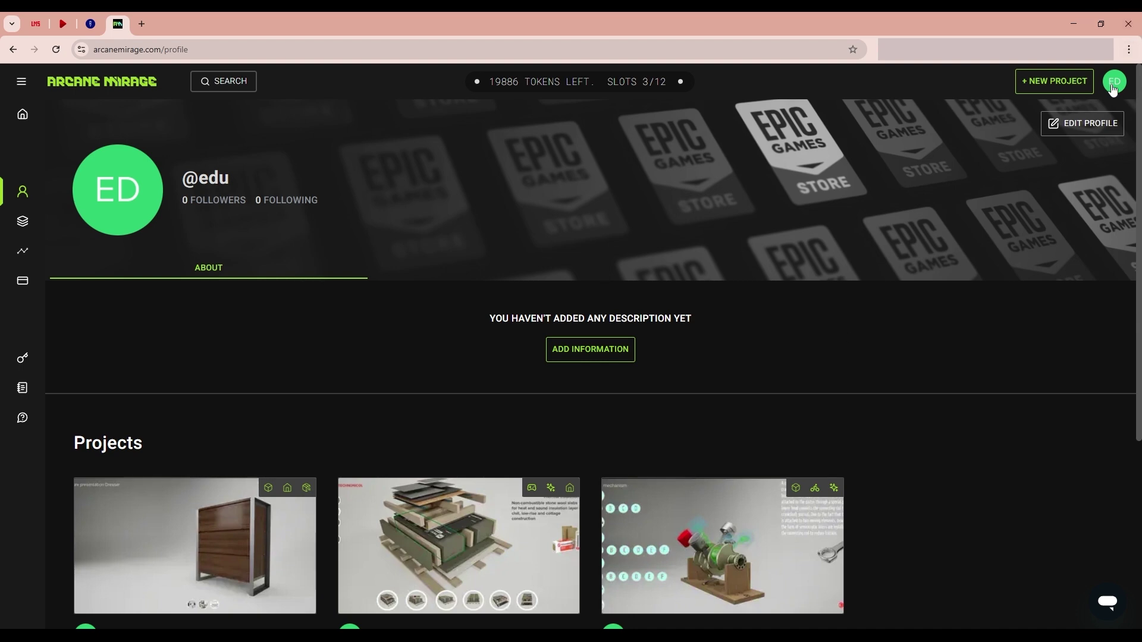
{"action": "left_click", "coordinate": [22, 285]}
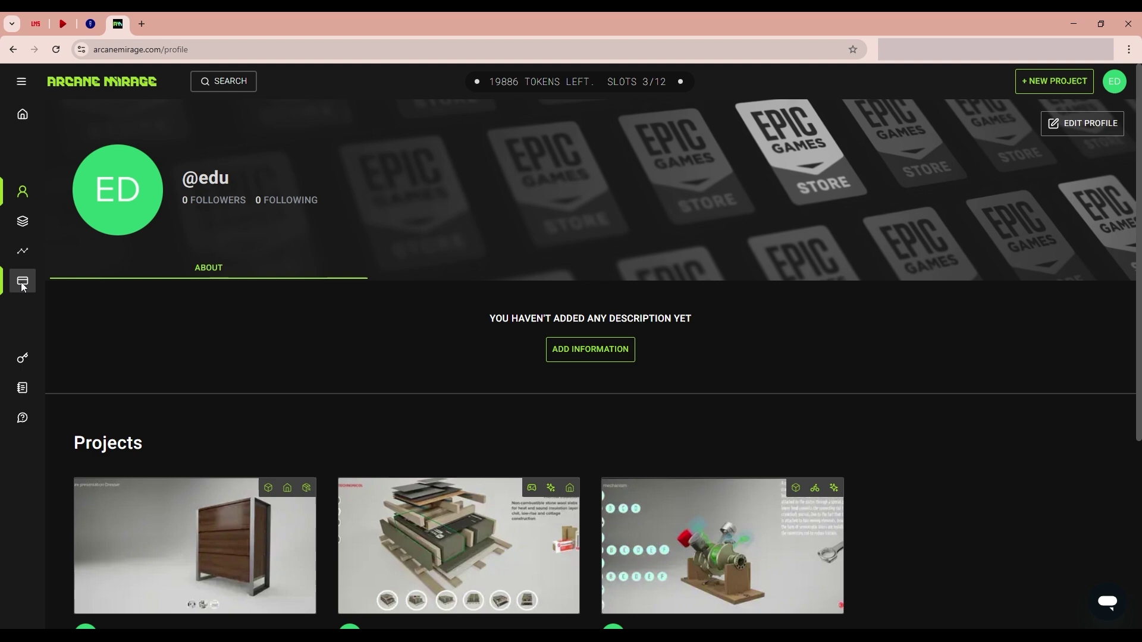
{"action": "left_click", "coordinate": [97, 242]}
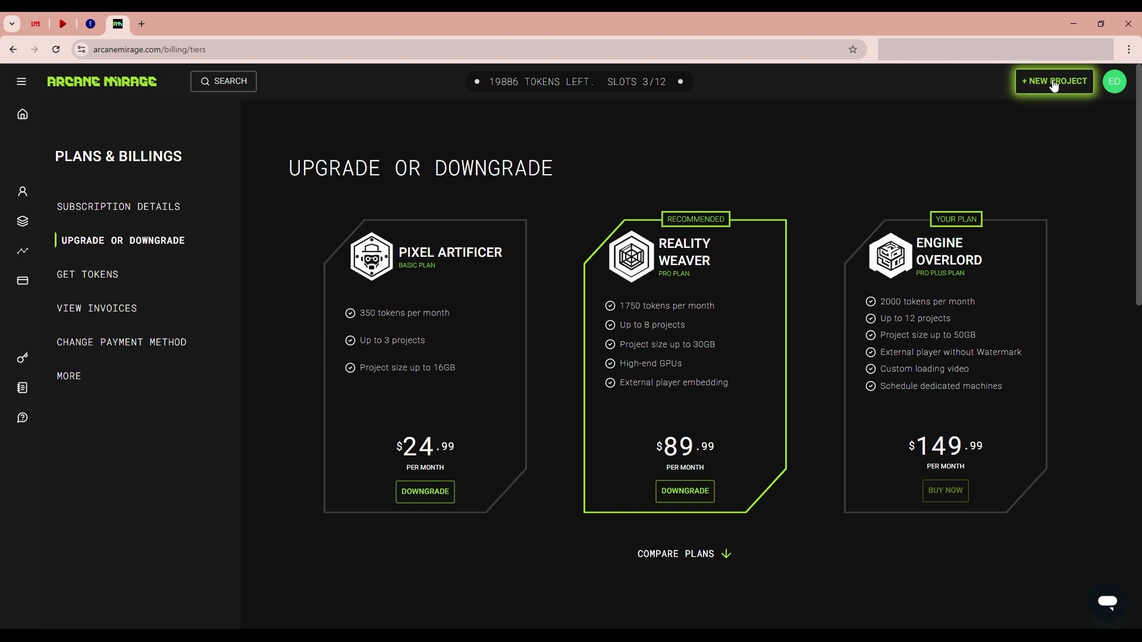
Start a new project on the Windows platform and set its visibility to Public
{"action": "left_click", "coordinate": [1053, 83]}
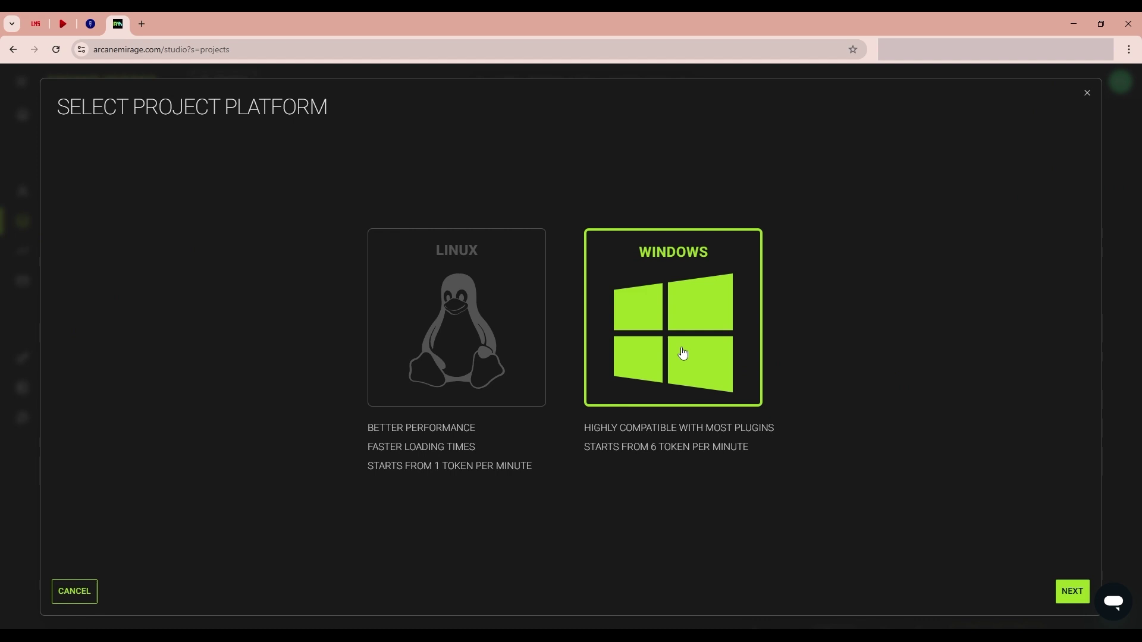
{"action": "left_click", "coordinate": [1070, 592]}
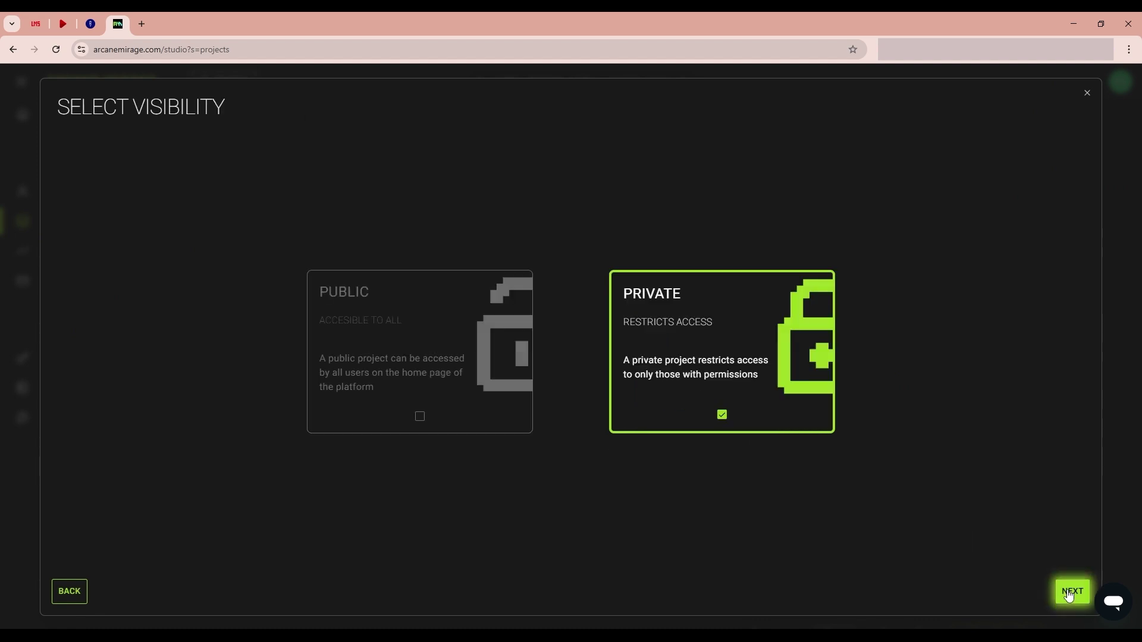
{"action": "left_click", "coordinate": [420, 418]}
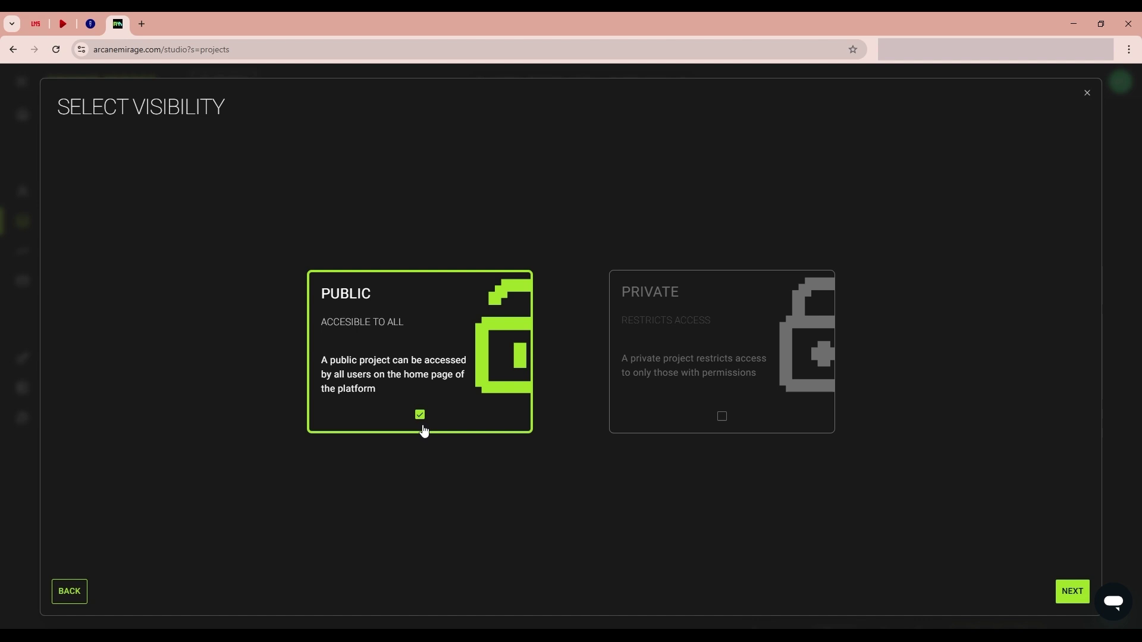
{"action": "left_click", "coordinate": [1063, 597]}
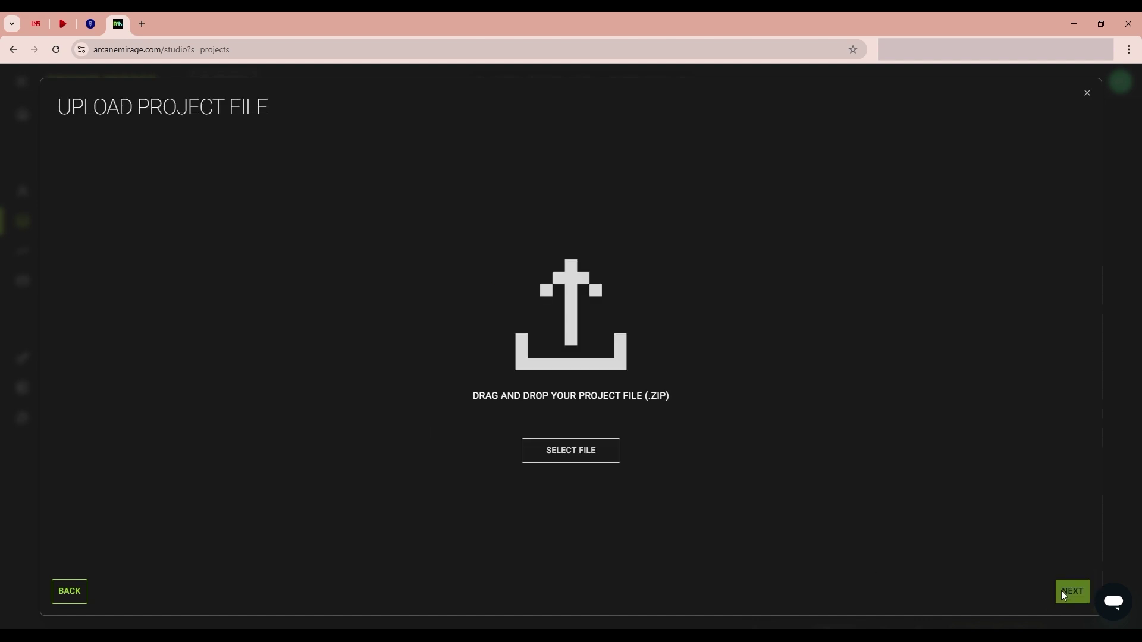
Upload the Windows zip archive from the desktop as the project file
{"action": "left_click", "coordinate": [569, 456]}
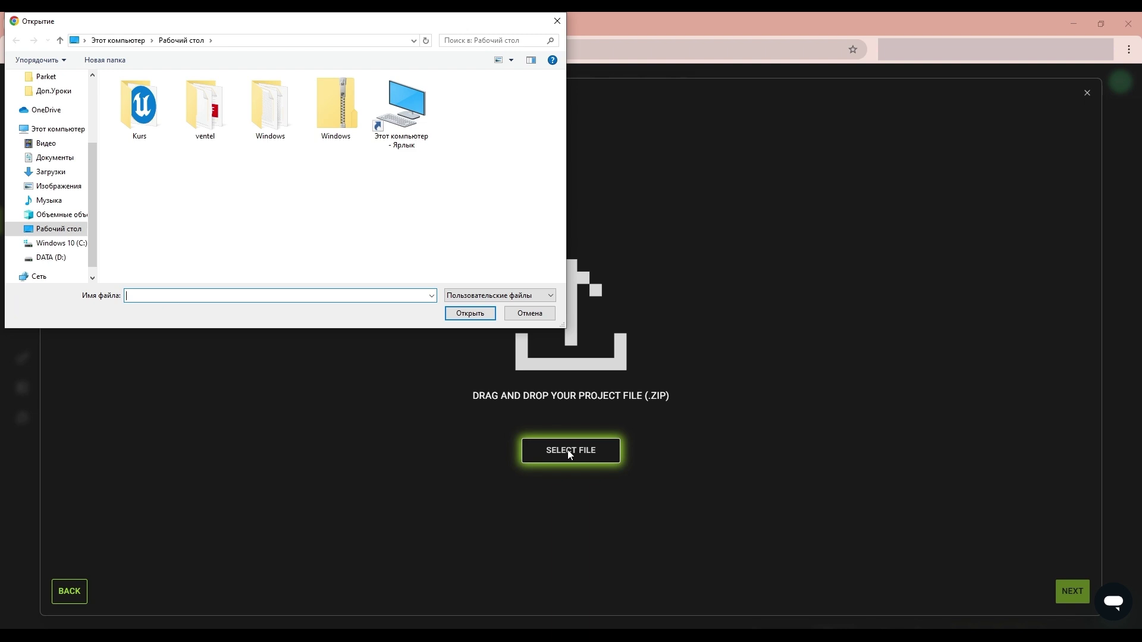
{"action": "left_click", "coordinate": [341, 117]}
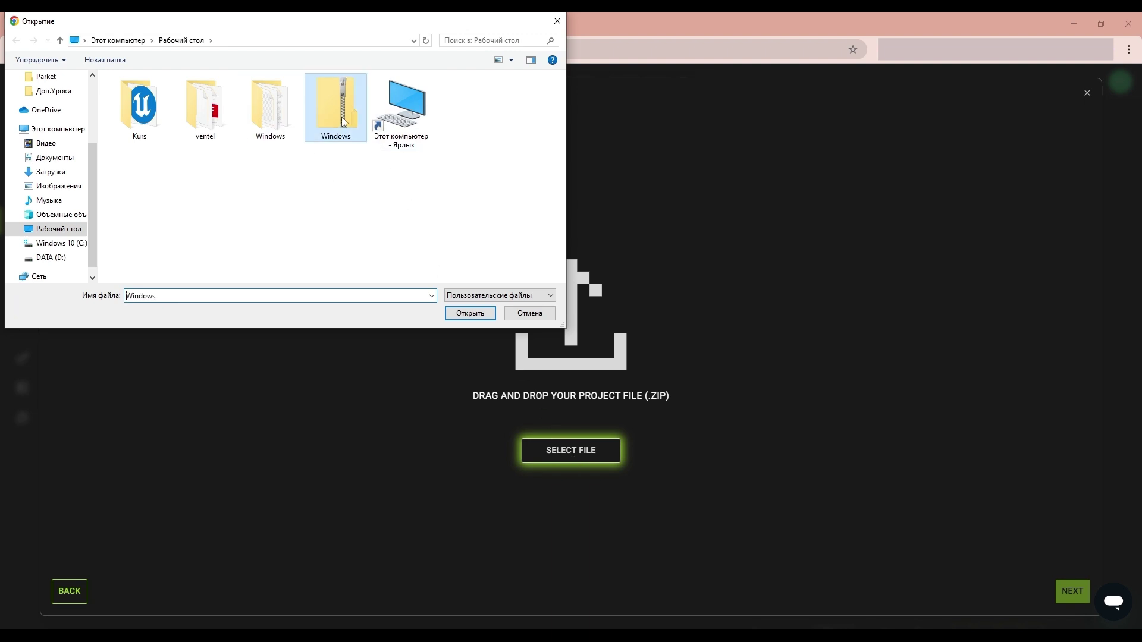
{"action": "left_click", "coordinate": [471, 314]}
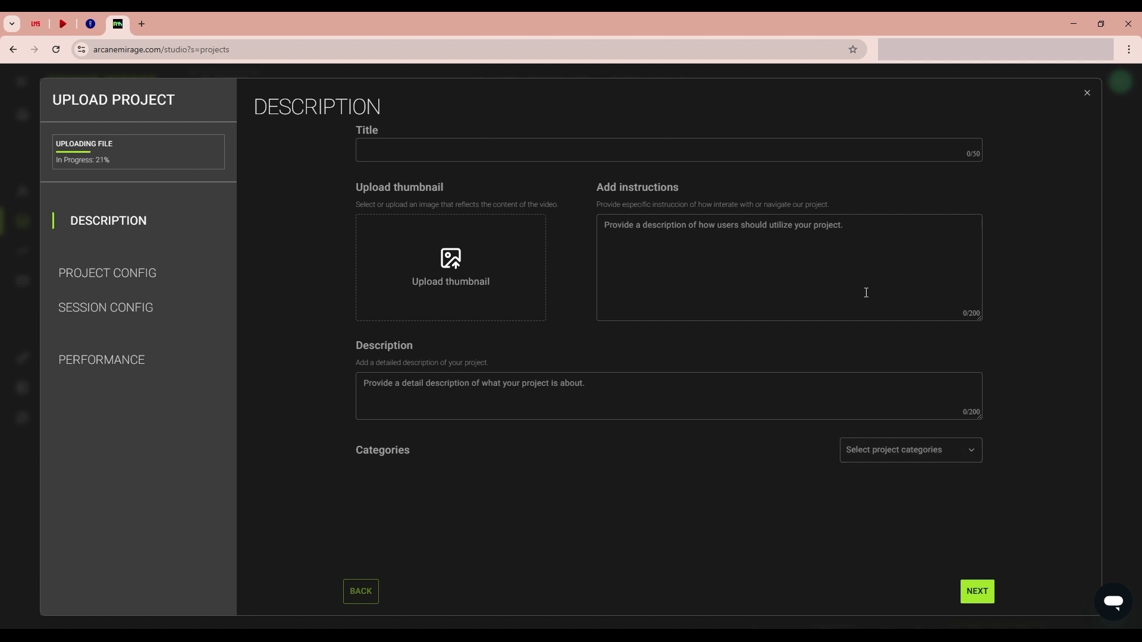
Upload the Screenshot_1 image from the desktop as the project's thumbnail
{"action": "left_click", "coordinate": [469, 262]}
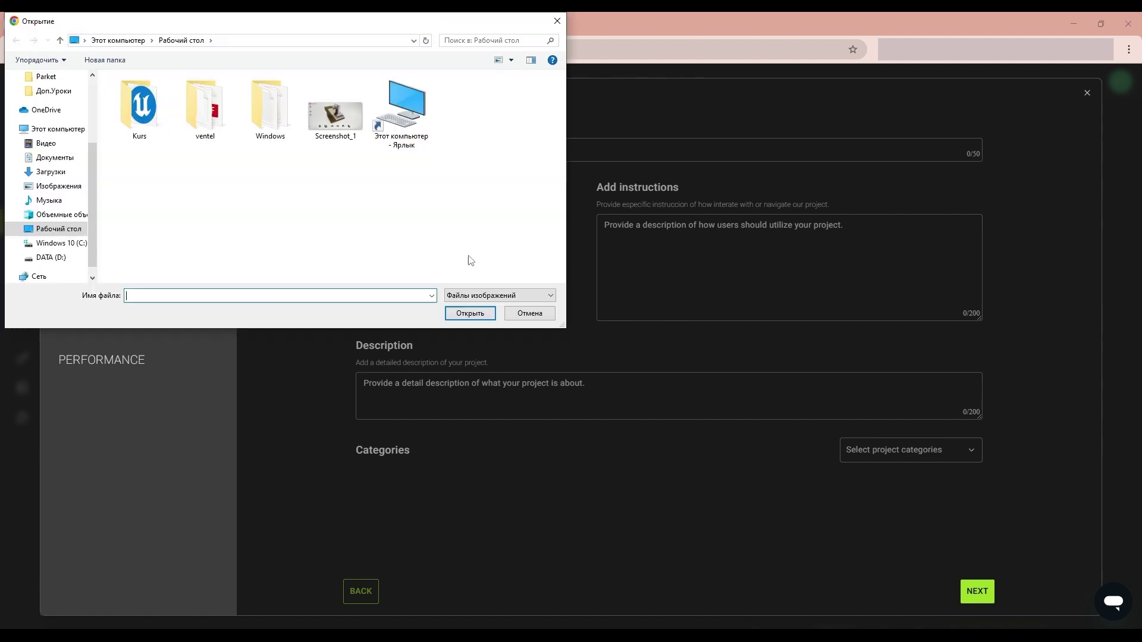
{"action": "left_click", "coordinate": [343, 119]}
{"action": "left_click", "coordinate": [471, 315]}
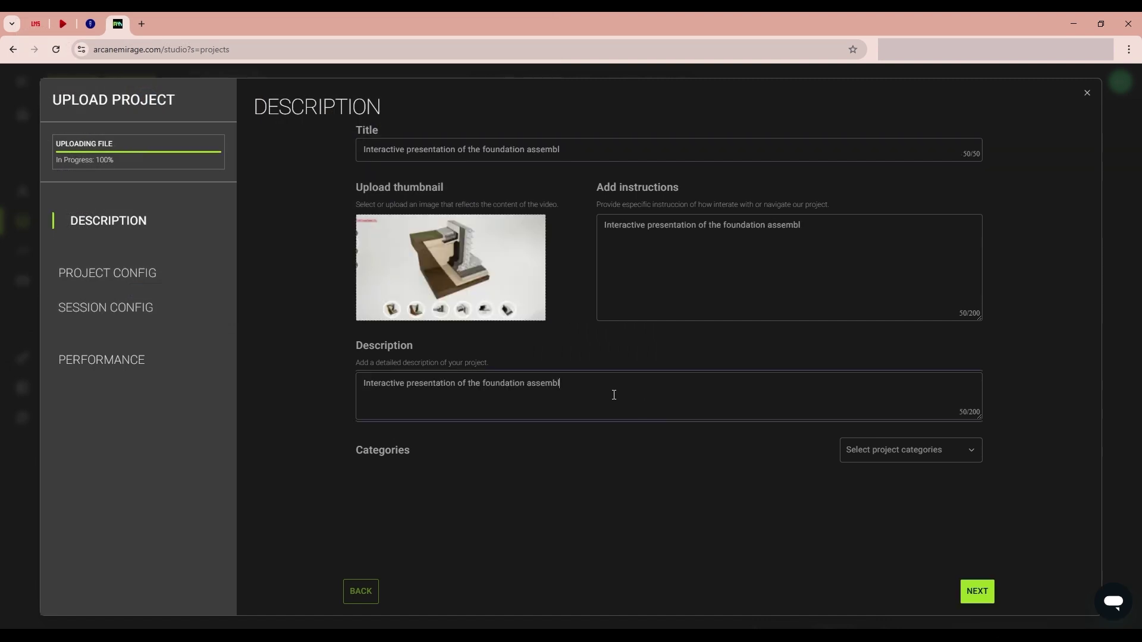
Assign the Architectural Visualization, Visual Effects (VFX) and 3D Modeling categories to the project and continue to the project configuration
{"action": "left_click", "coordinate": [968, 450]}
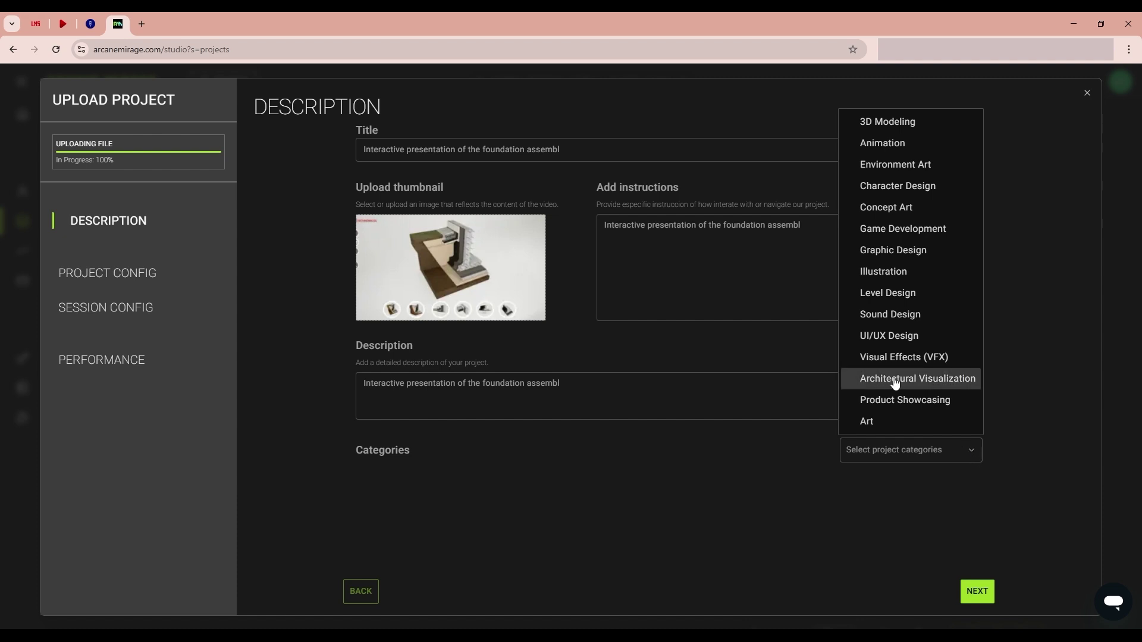
{"action": "left_click", "coordinate": [880, 379]}
{"action": "left_click", "coordinate": [971, 455]}
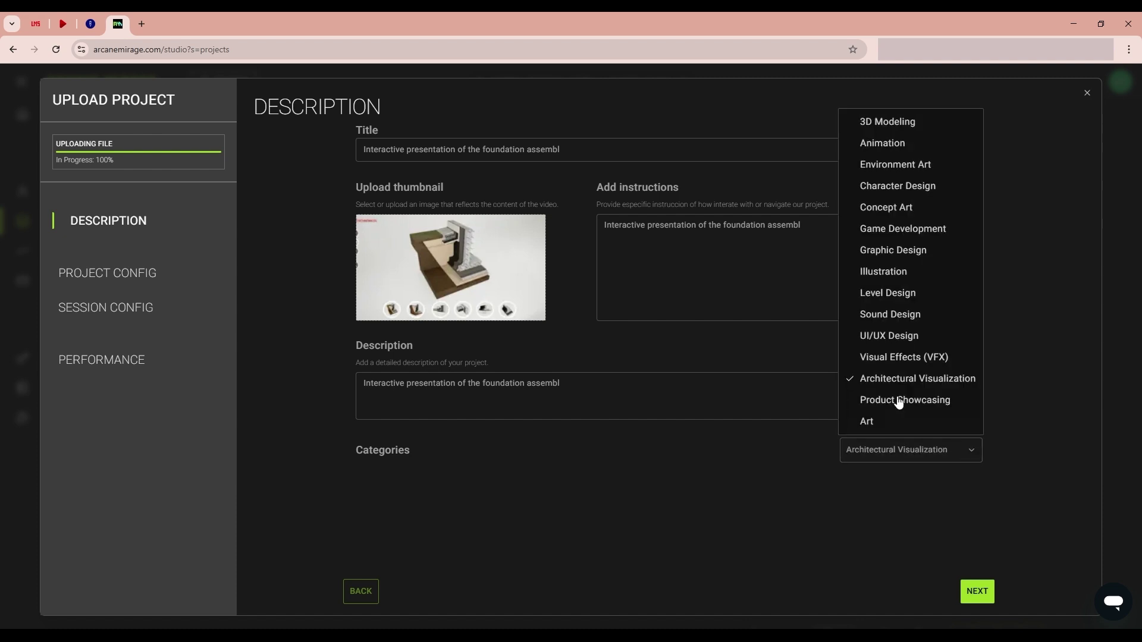
{"action": "left_click", "coordinate": [915, 359]}
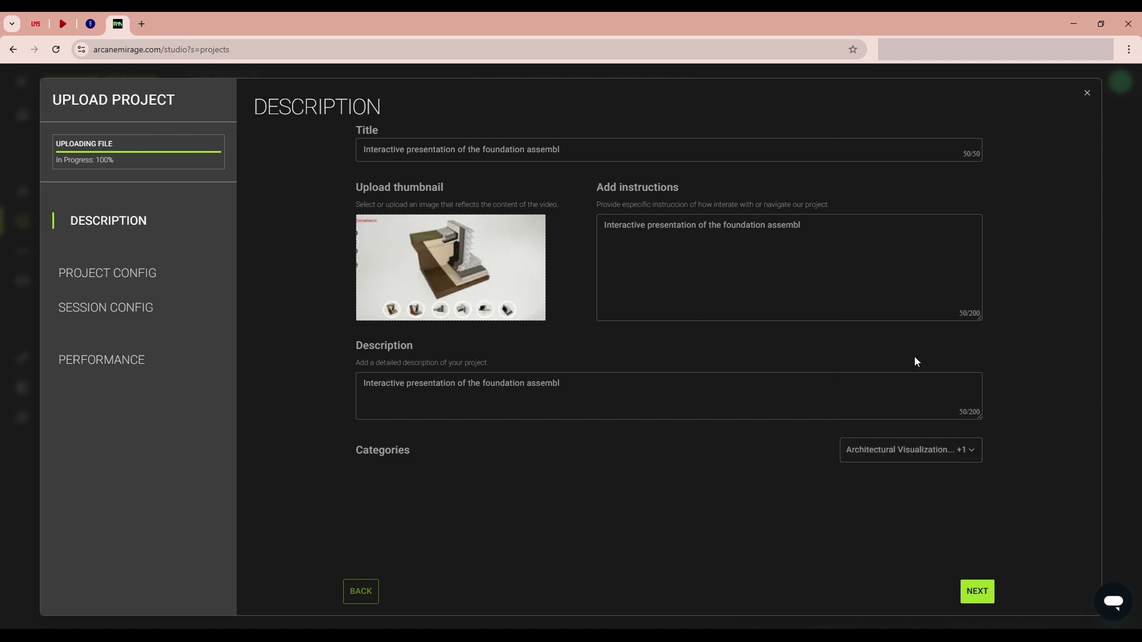
{"action": "left_click", "coordinate": [971, 450]}
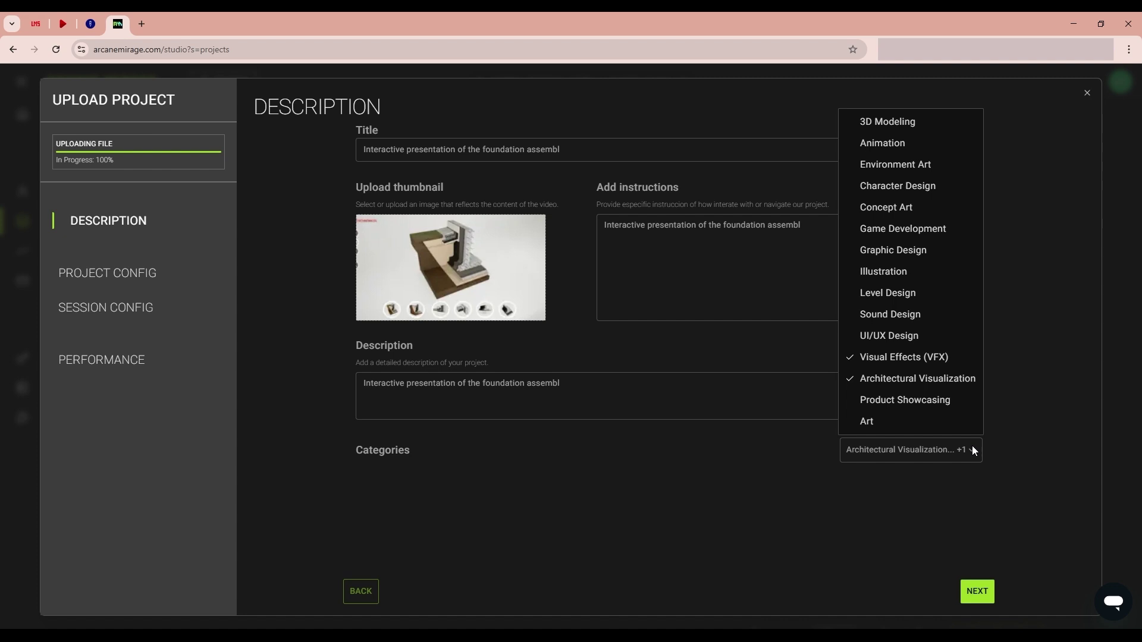
{"action": "left_click", "coordinate": [899, 122]}
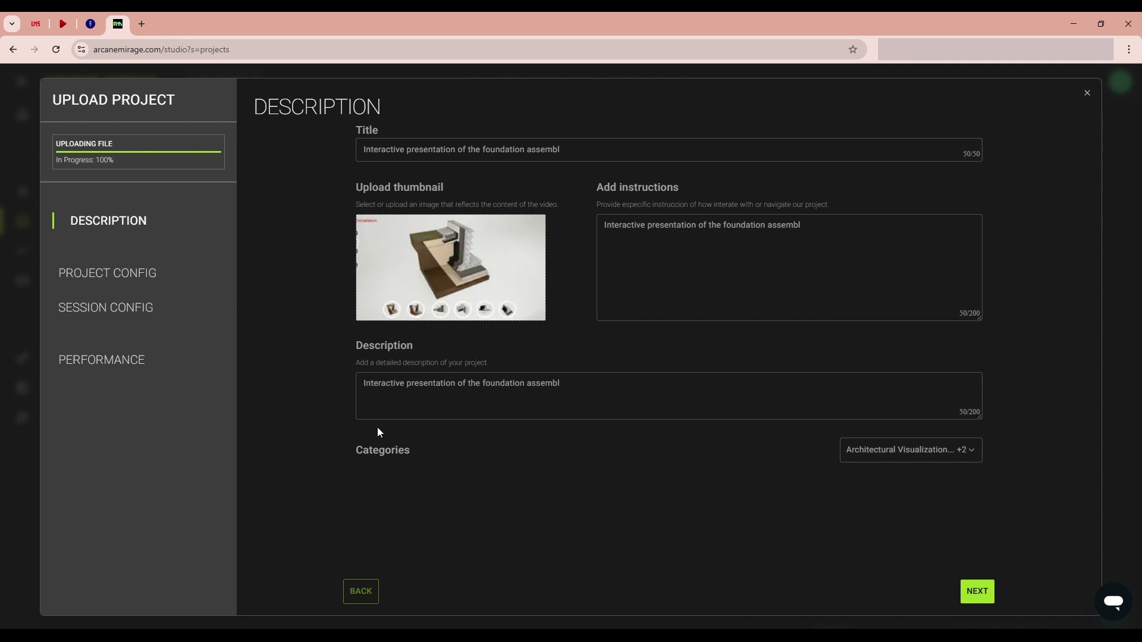
{"action": "left_click", "coordinate": [976, 592]}
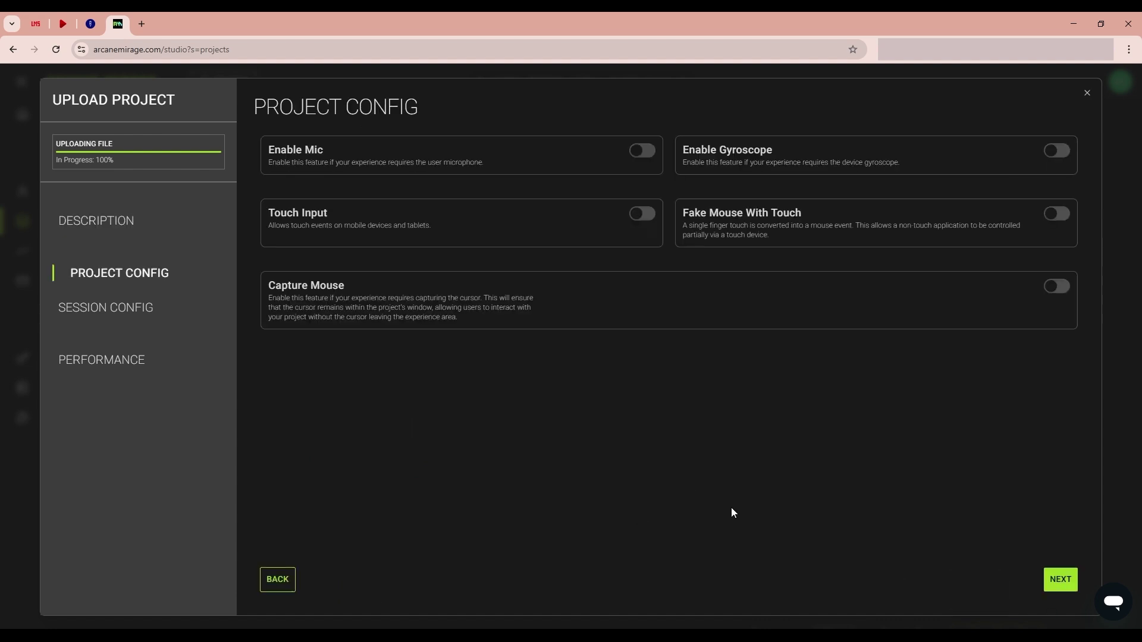
Keep the default project and session settings, choose the High GPU, and finish the project upload
{"action": "left_click", "coordinate": [1058, 586]}
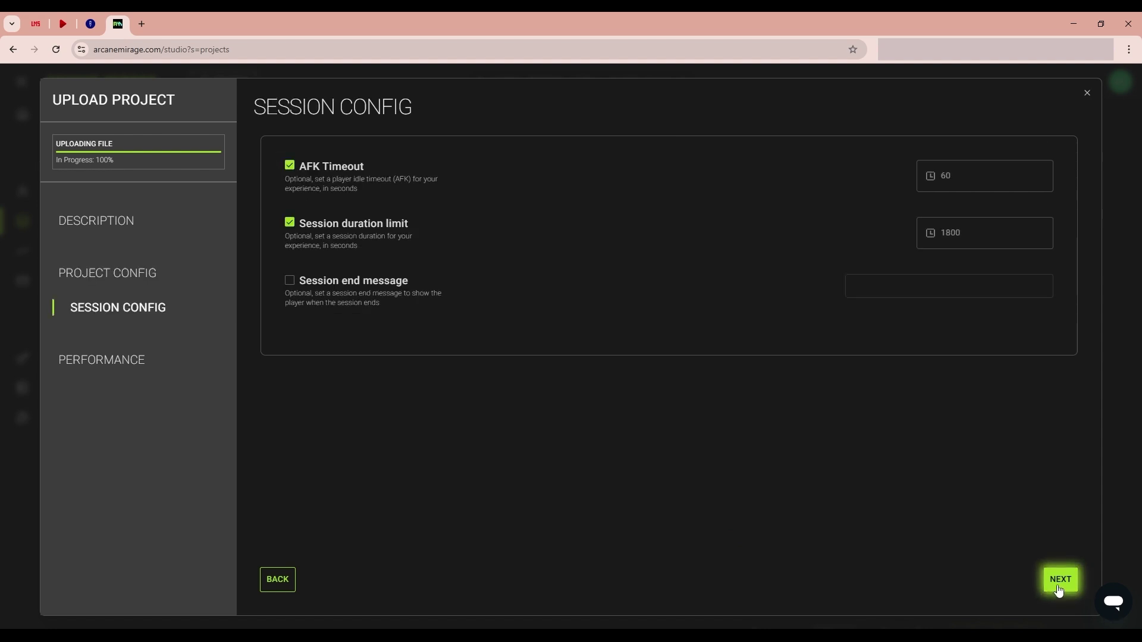
{"action": "left_click", "coordinate": [1058, 587]}
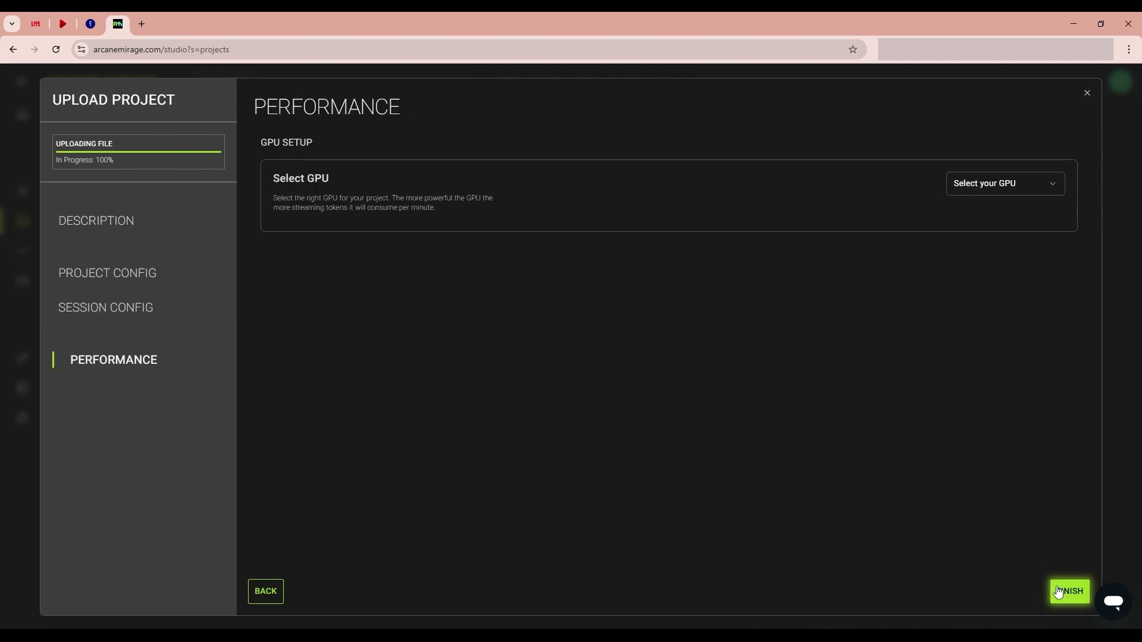
{"action": "left_click", "coordinate": [1042, 176]}
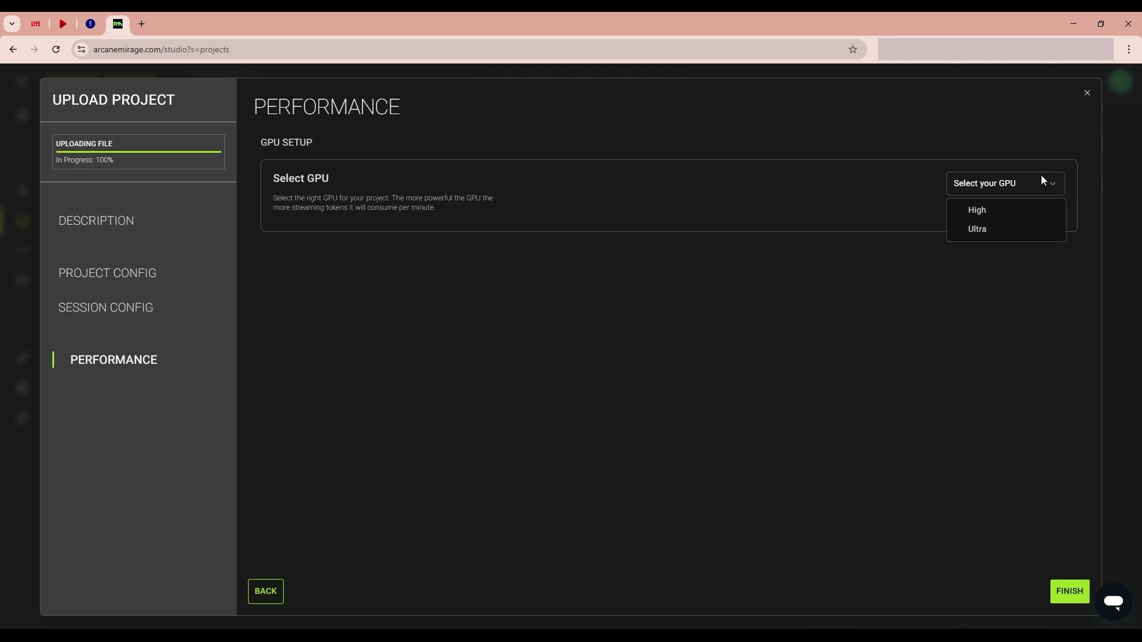
{"action": "left_click", "coordinate": [976, 212]}
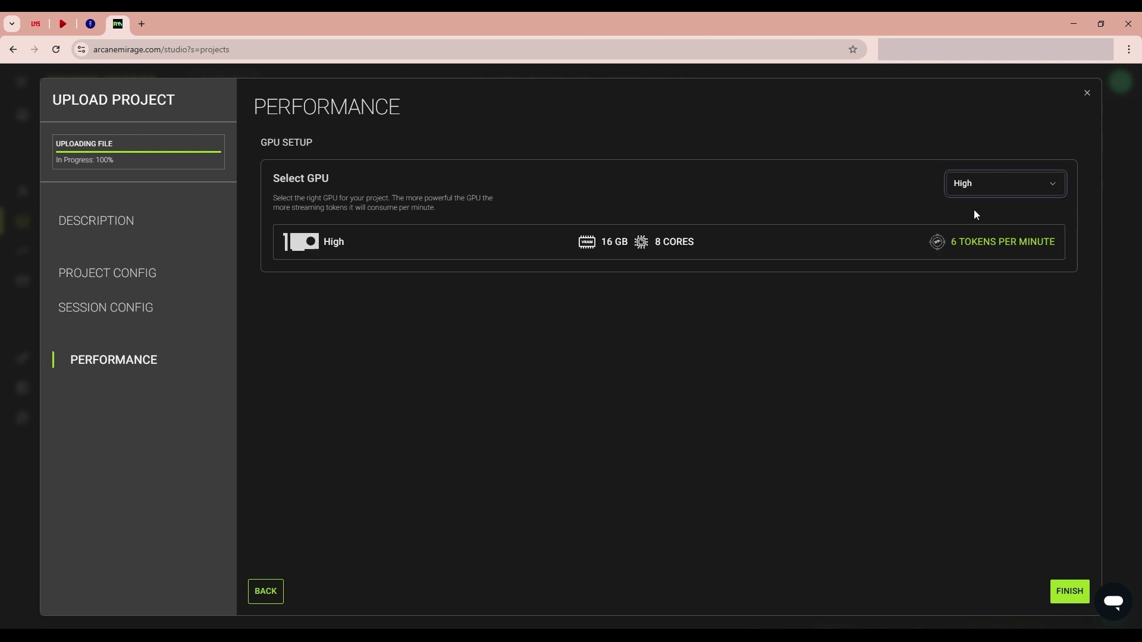
{"action": "left_click", "coordinate": [1062, 598]}
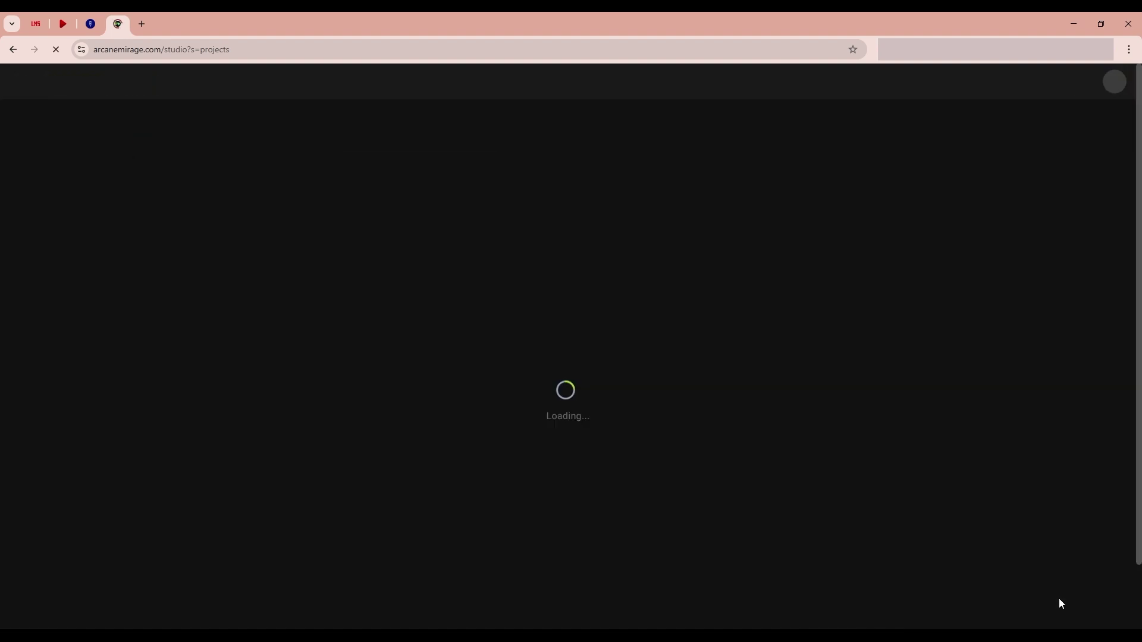
Open the uploaded foundation presentation from the studio's project list and launch its streamed experience
{"action": "scroll", "coordinate": [734, 472], "scroll_direction": "down", "scroll_amount": 3}
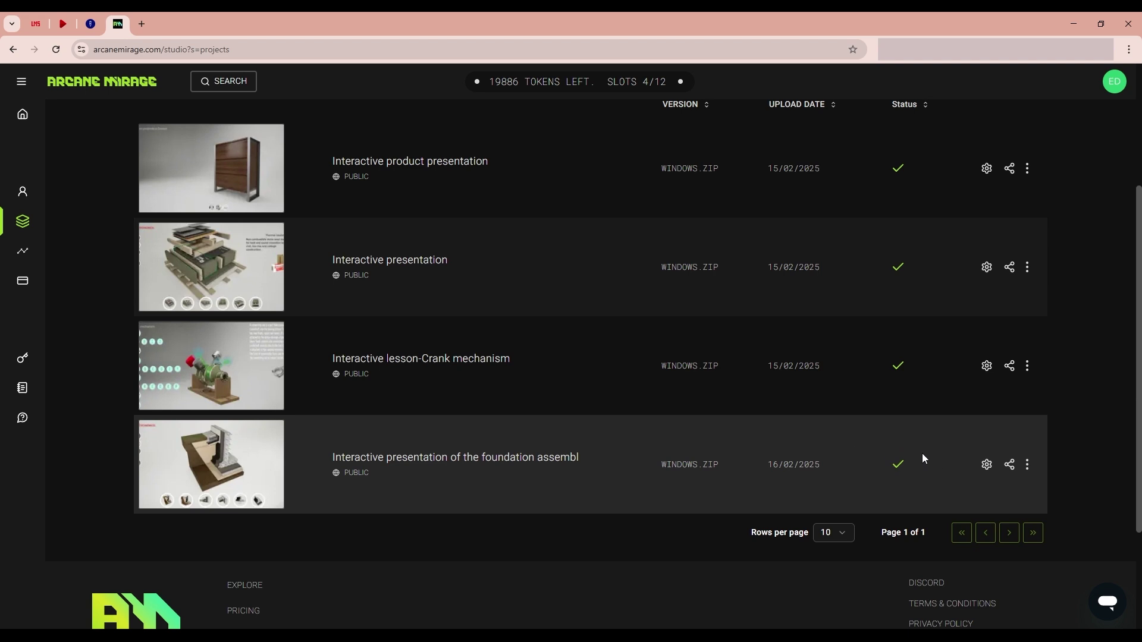
{"action": "right_click", "coordinate": [98, 360]}
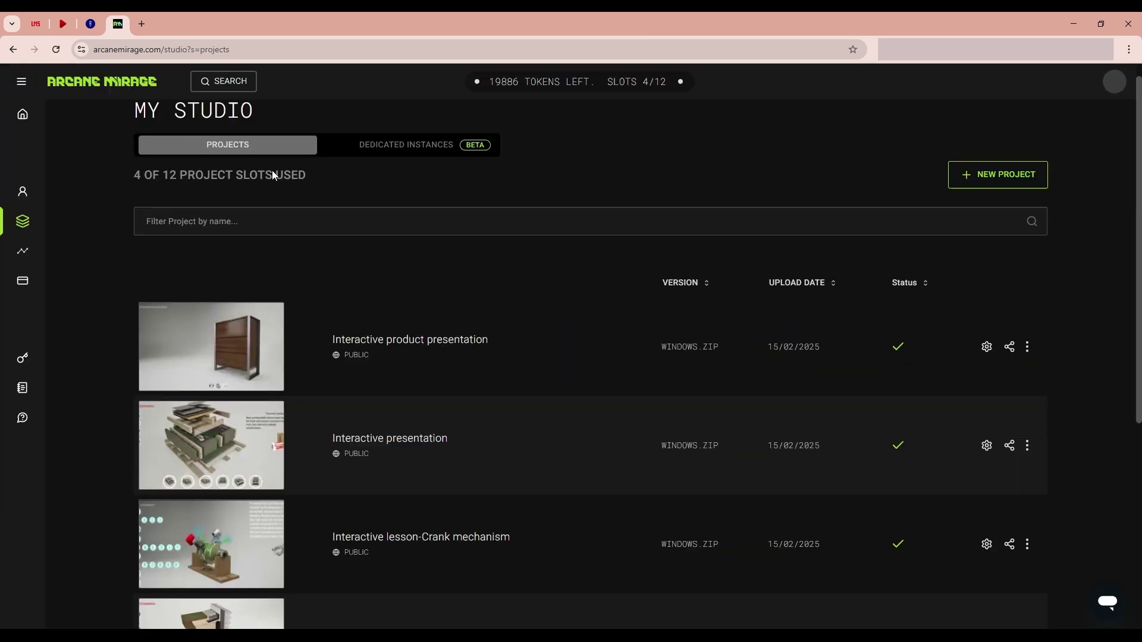
{"action": "scroll", "coordinate": [662, 353], "scroll_direction": "down", "scroll_amount": 1}
{"action": "scroll", "coordinate": [663, 355], "scroll_direction": "down", "scroll_amount": 4}
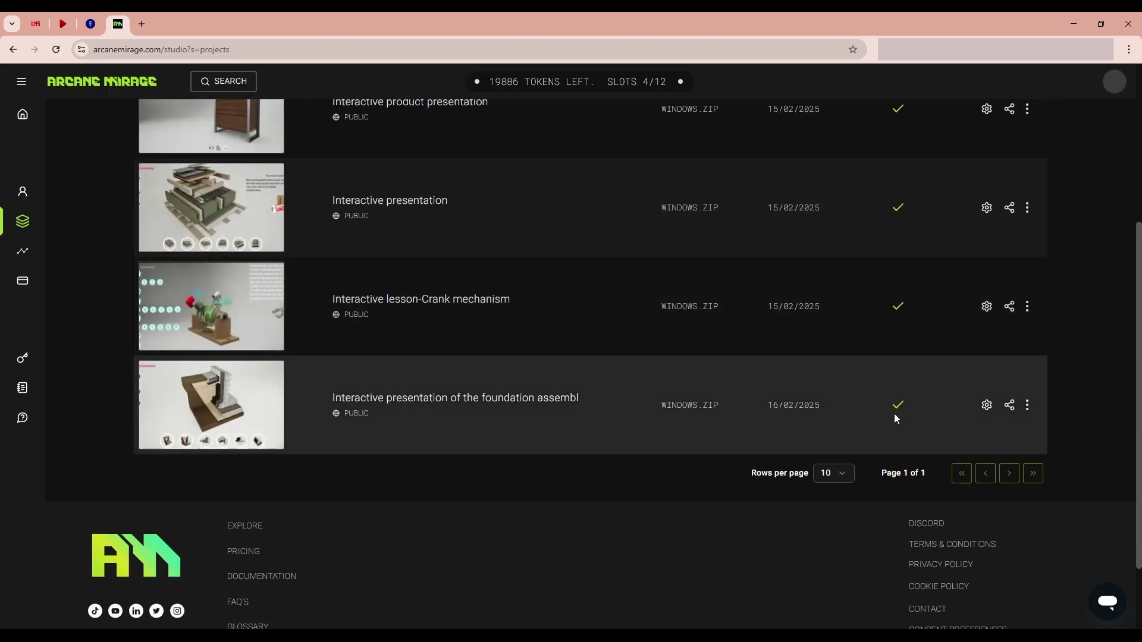
{"action": "scroll", "coordinate": [942, 393], "scroll_direction": "up", "scroll_amount": 1}
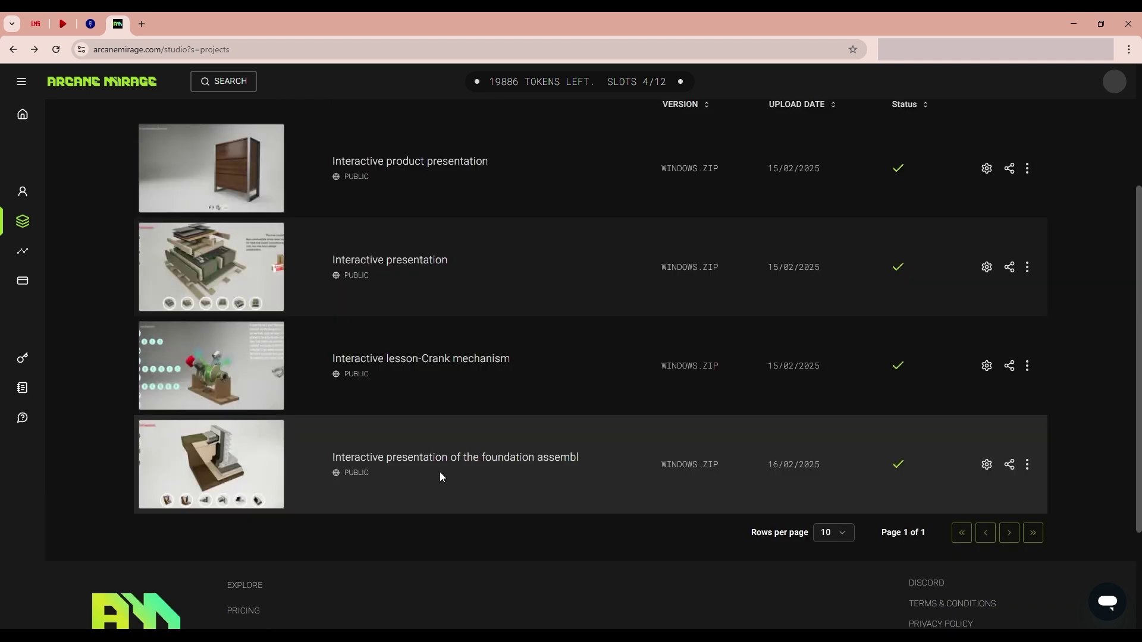
{"action": "left_click", "coordinate": [208, 462]}
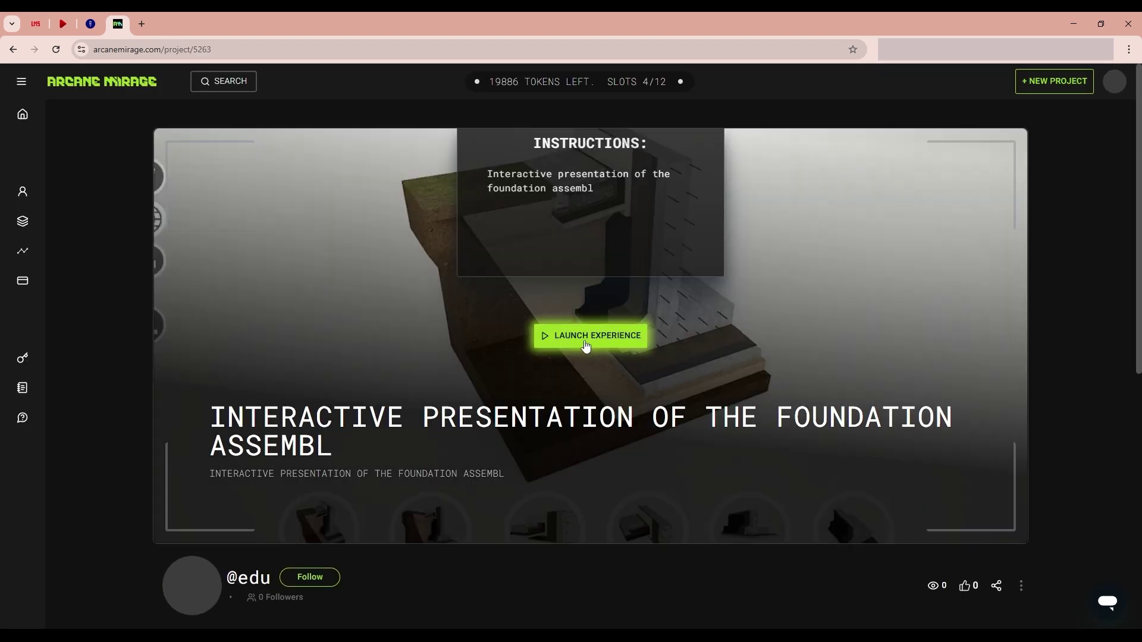
{"action": "left_click", "coordinate": [583, 342]}
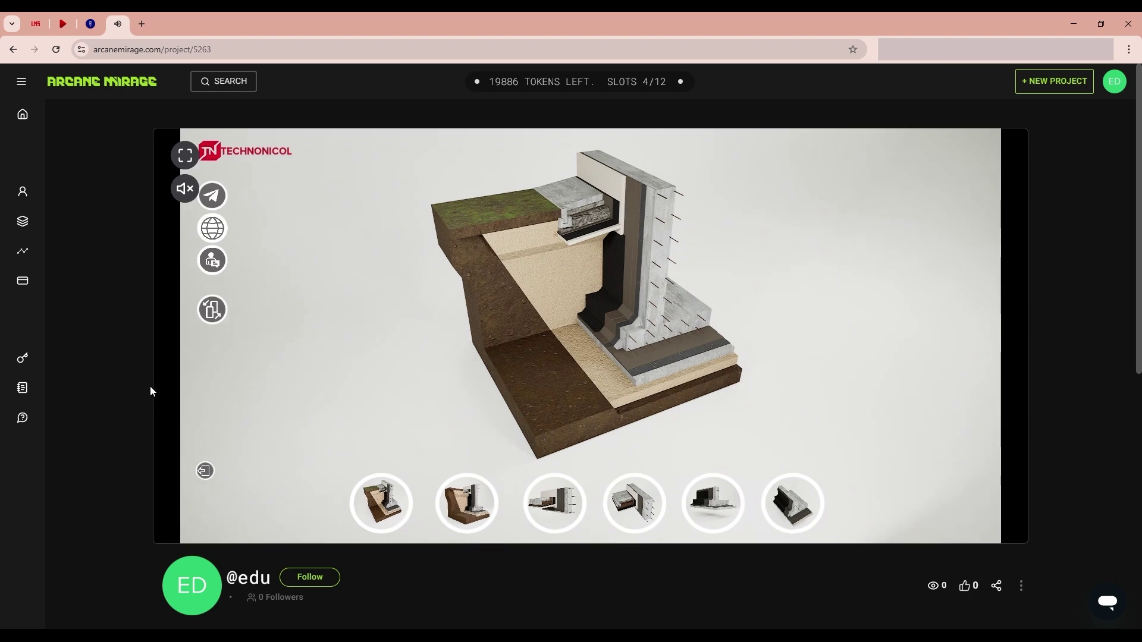
Preview the second through sixth foundation views, explode the last model's layers, and exit the streamed application
{"action": "left_click", "coordinate": [471, 501]}
{"action": "left_click", "coordinate": [557, 504]}
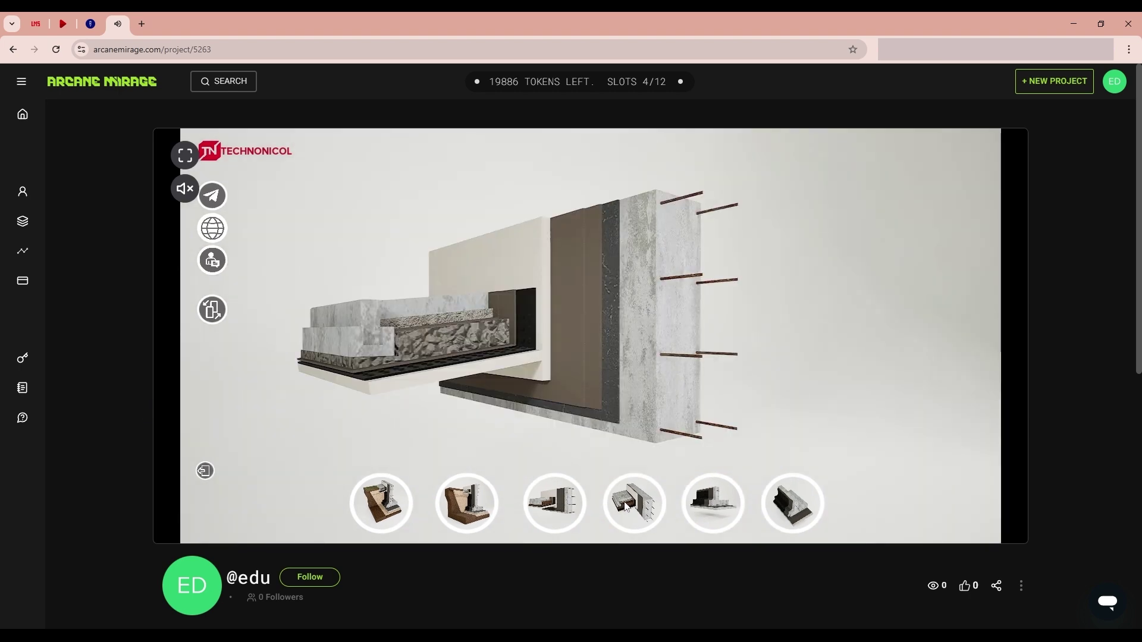
{"action": "left_click", "coordinate": [626, 506]}
{"action": "left_click", "coordinate": [699, 513]}
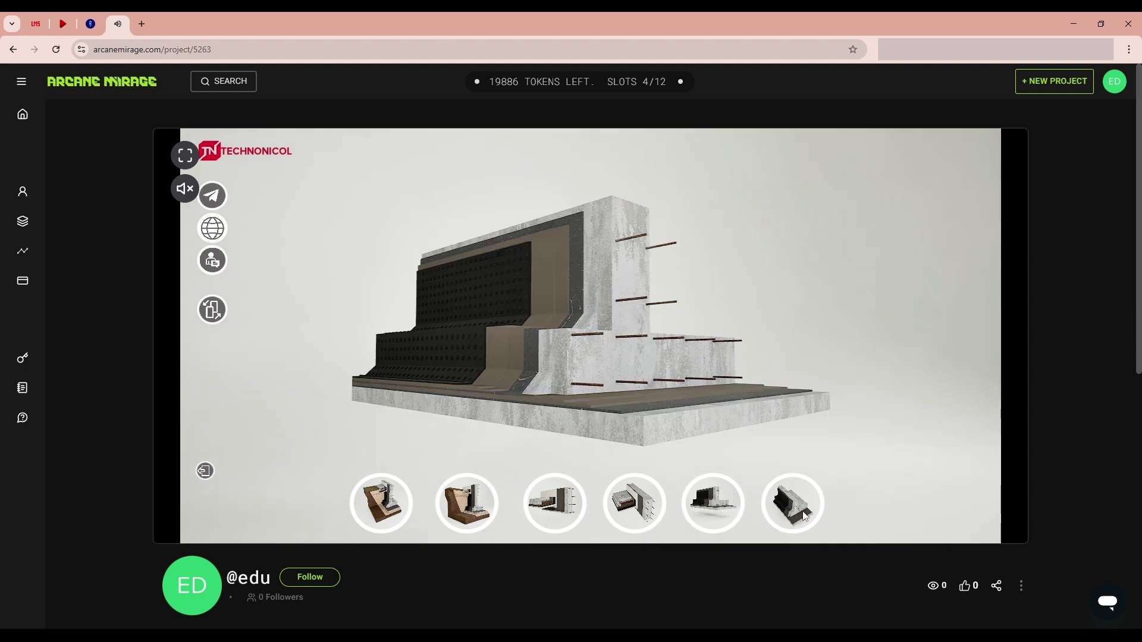
{"action": "left_click", "coordinate": [806, 516]}
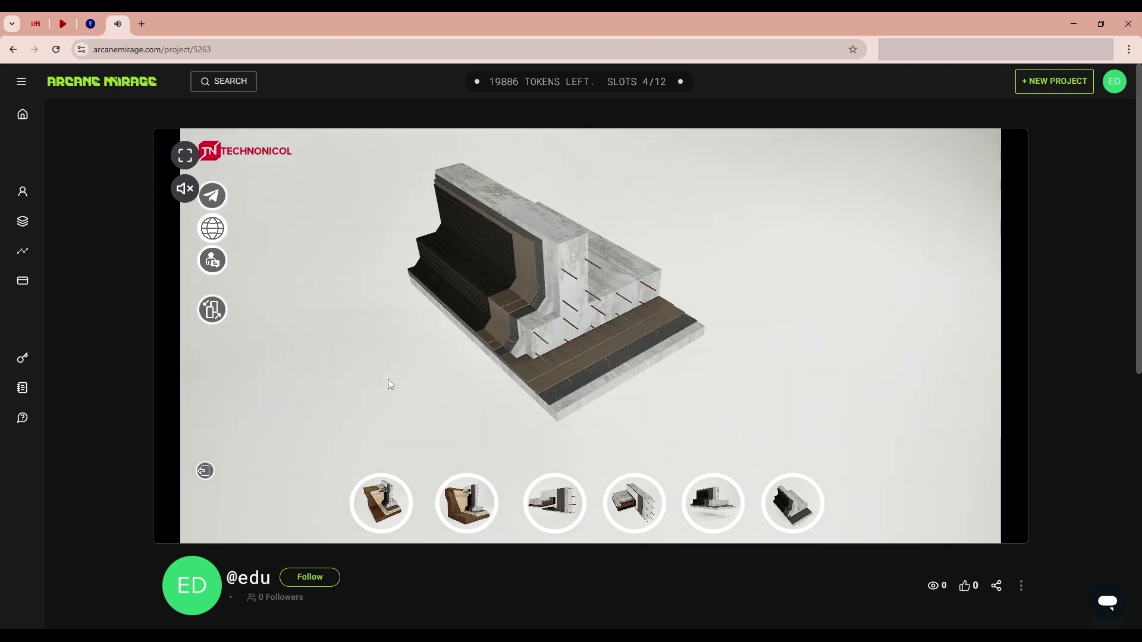
{"action": "left_click", "coordinate": [213, 310]}
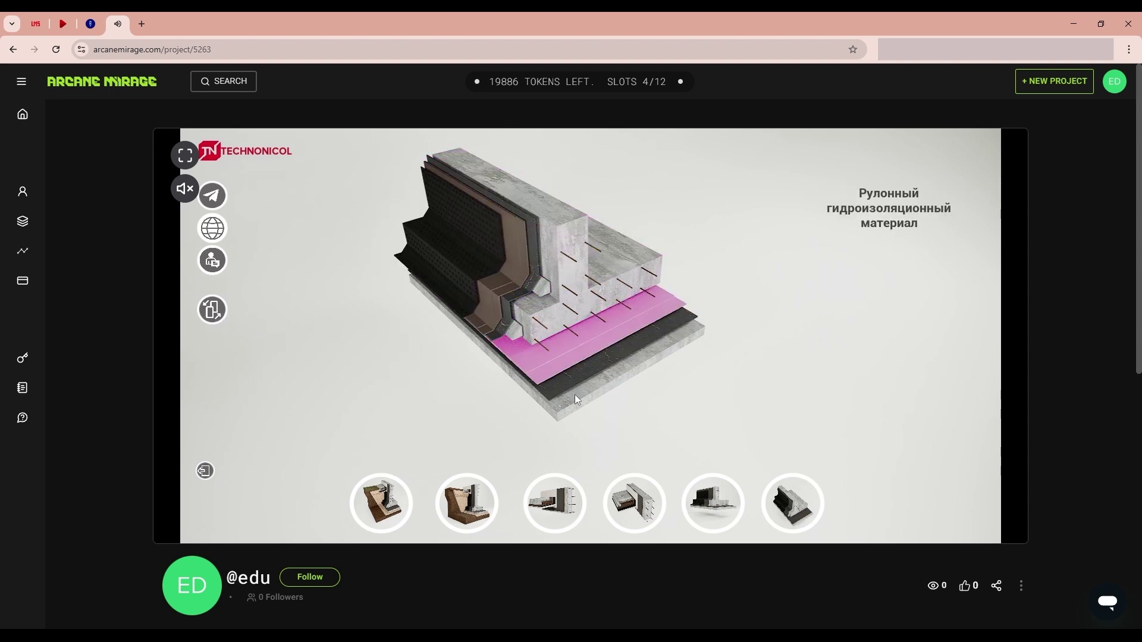
{"action": "left_click", "coordinate": [205, 472]}
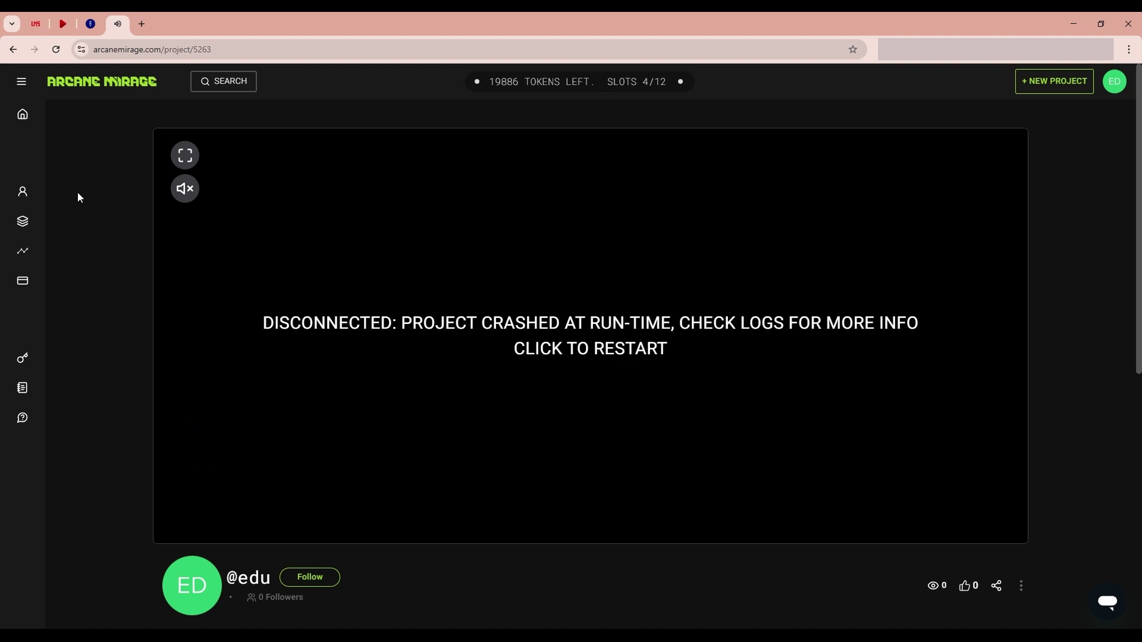
Leave the project page and look over the projects published on the profile page
{"action": "left_click", "coordinate": [13, 50]}
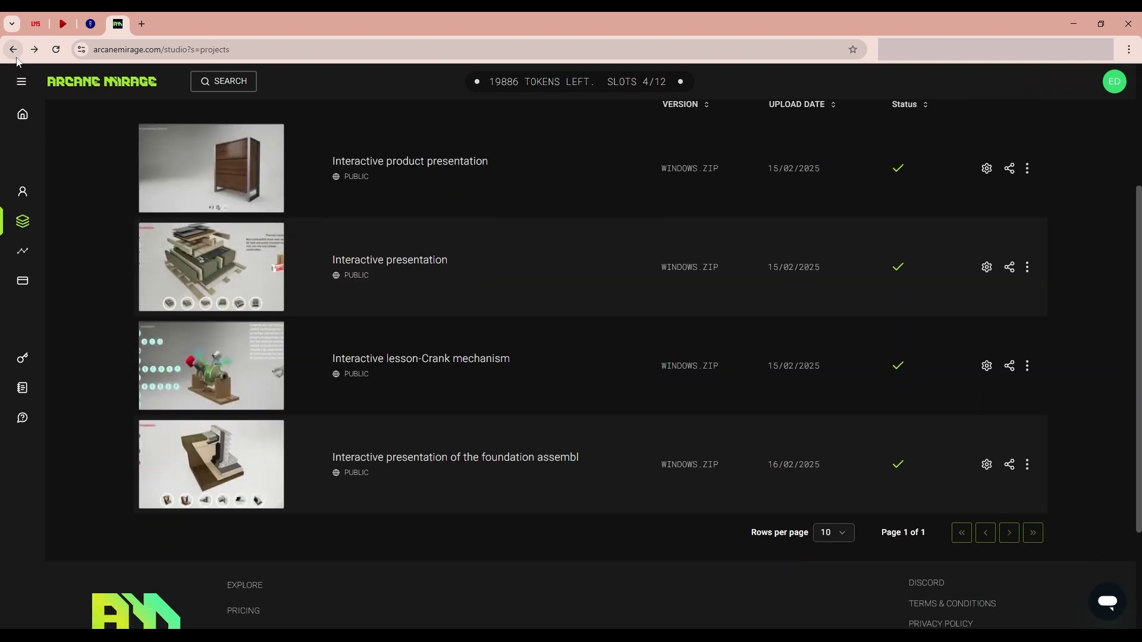
{"action": "left_click", "coordinate": [13, 50]}
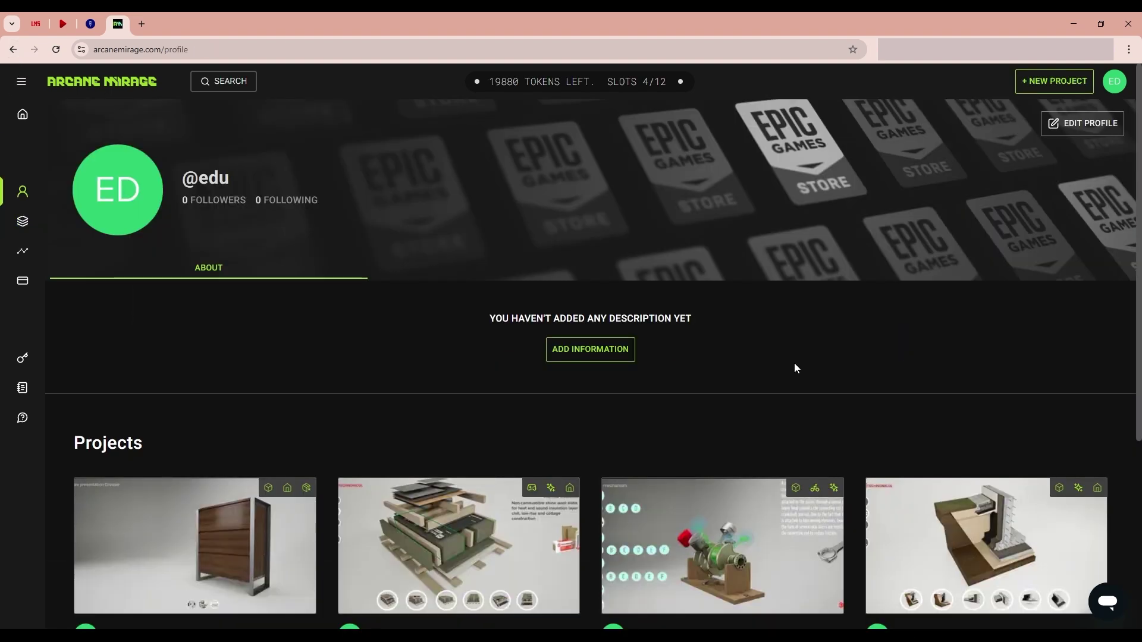
{"action": "scroll", "coordinate": [794, 364], "scroll_direction": "down", "scroll_amount": 3}
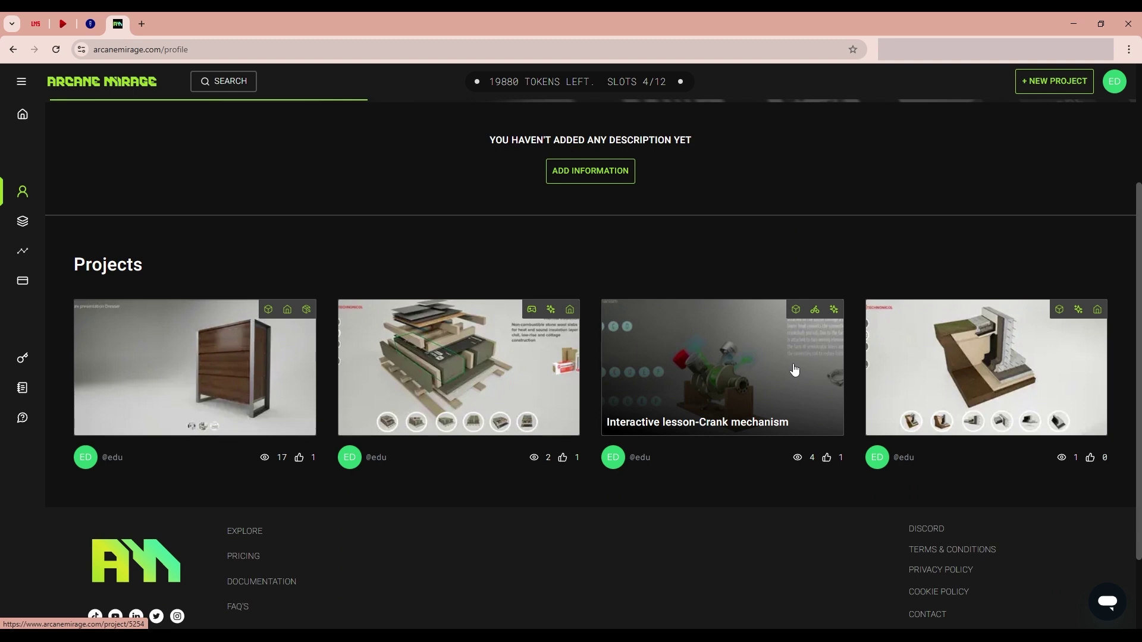
Return to the studio and open the project settings of Interactive product presentation
{"action": "left_click", "coordinate": [1116, 87]}
{"action": "left_click", "coordinate": [1044, 167]}
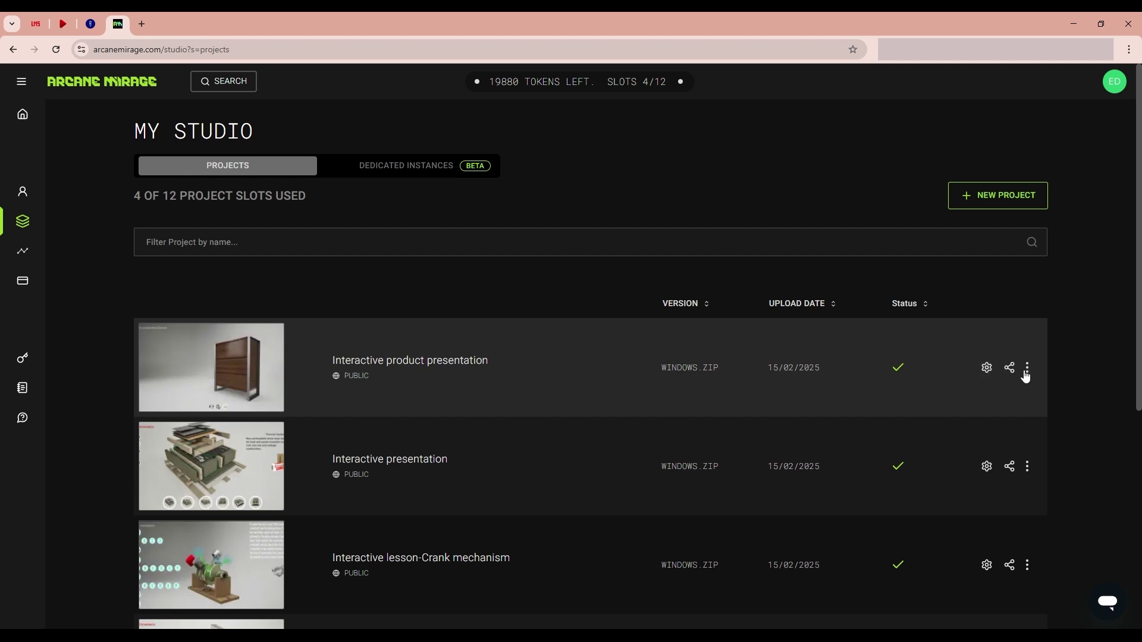
{"action": "left_click", "coordinate": [1027, 369]}
{"action": "left_click", "coordinate": [992, 373]}
{"action": "left_click", "coordinate": [992, 369]}
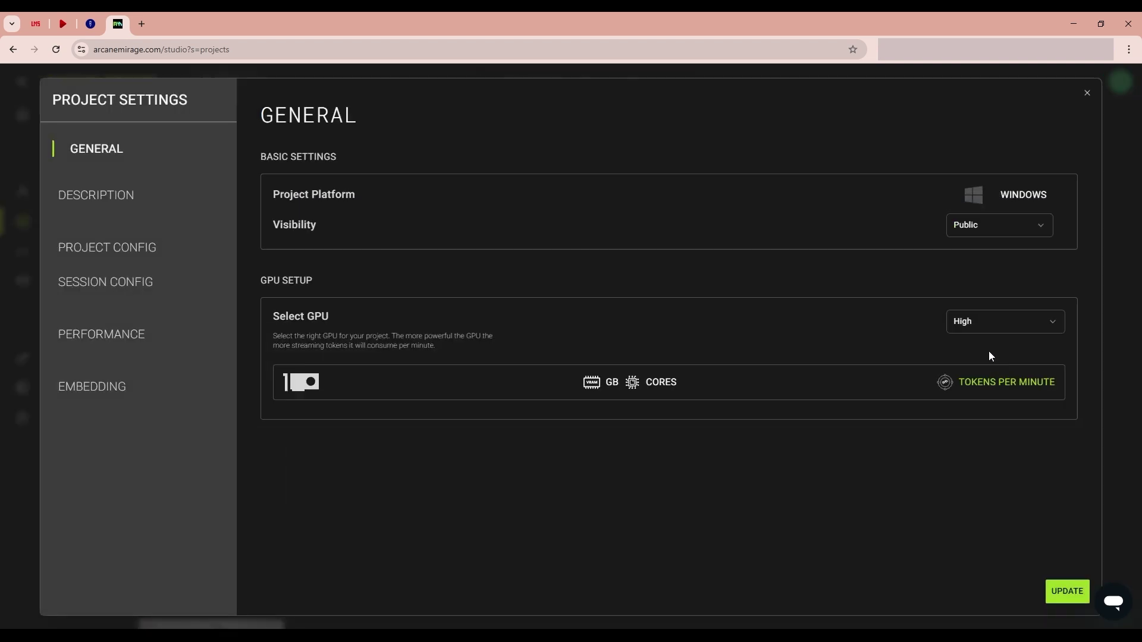
Examine the project's GPU options, project configuration and description settings, and close them without updating
{"action": "left_click", "coordinate": [975, 321]}
{"action": "left_click", "coordinate": [984, 318]}
{"action": "left_click", "coordinate": [150, 249]}
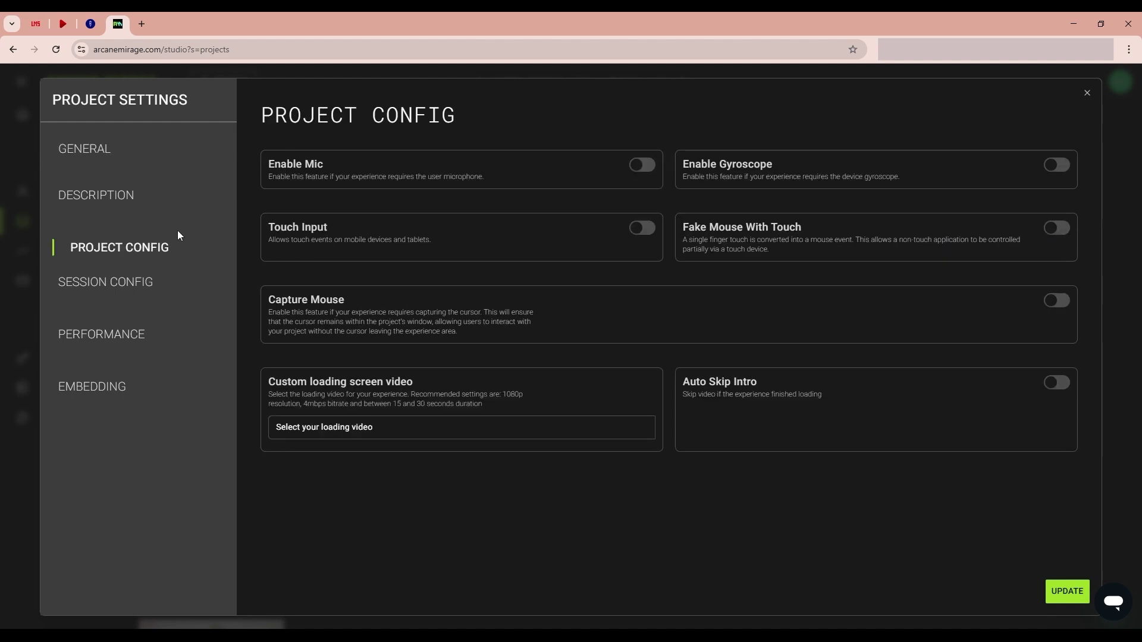
{"action": "left_click", "coordinate": [98, 196]}
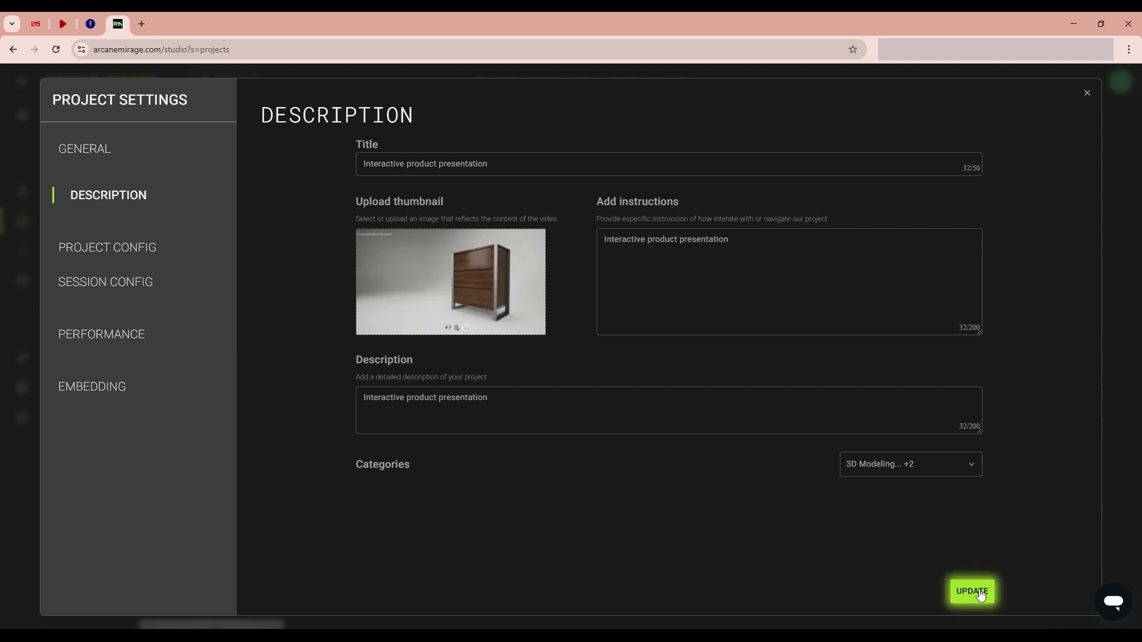
{"action": "left_click", "coordinate": [1088, 92]}
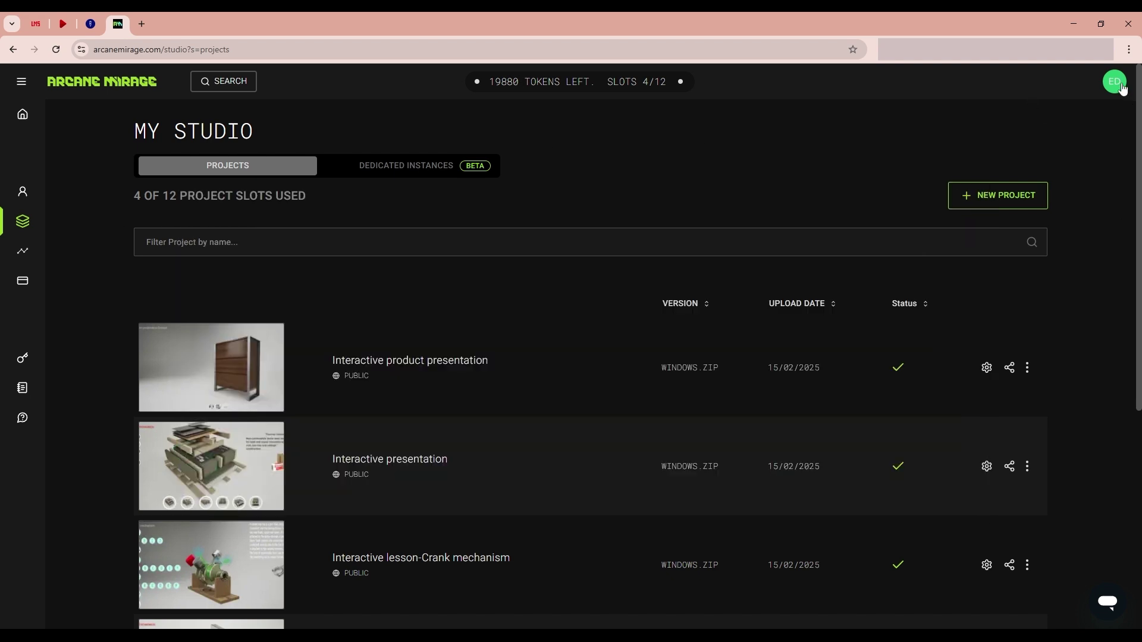
Go to the account's profile page and view its Projects section
{"action": "left_click", "coordinate": [1117, 84]}
{"action": "left_click", "coordinate": [1055, 143]}
{"action": "scroll", "coordinate": [409, 370], "scroll_direction": "down", "scroll_amount": 1}
{"action": "scroll", "coordinate": [409, 370], "scroll_direction": "down", "scroll_amount": 2}
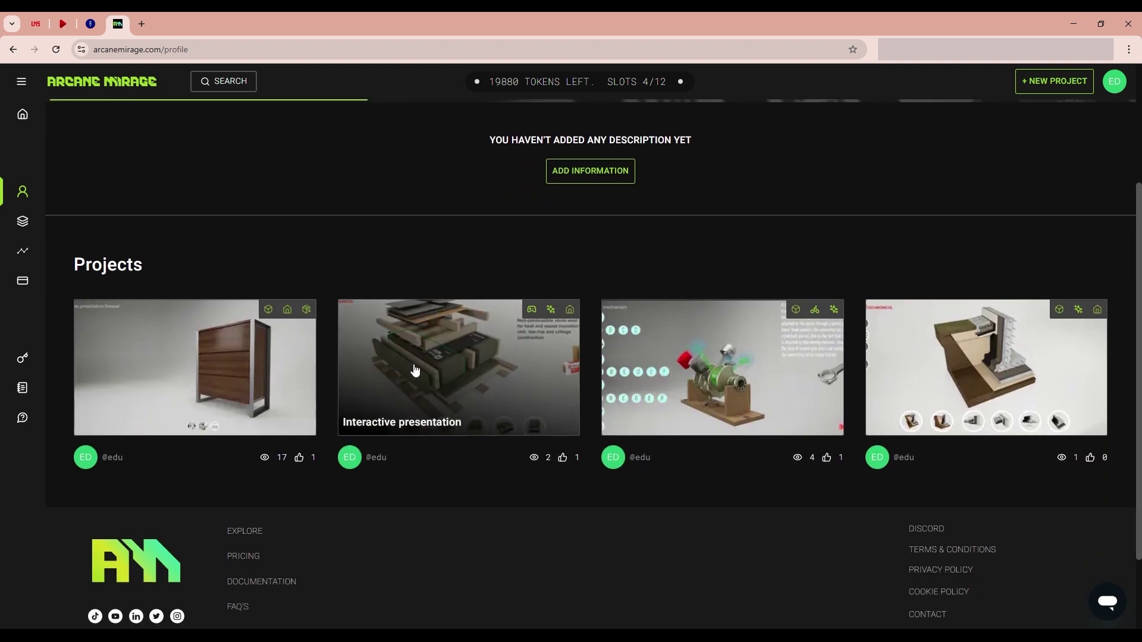